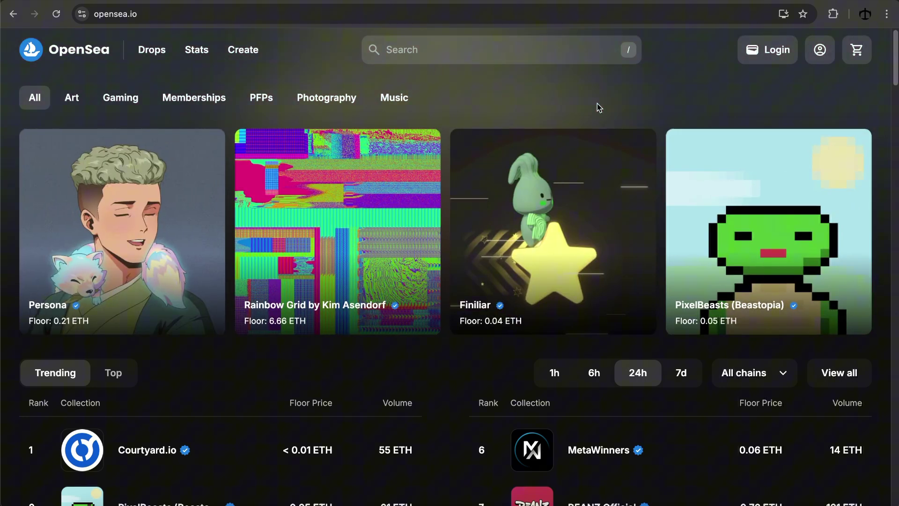
# Check MetaMask, then connect it to OpenSea via Create and approve the signature request.
pyautogui.hotkey('alt', 'shift', 'm')
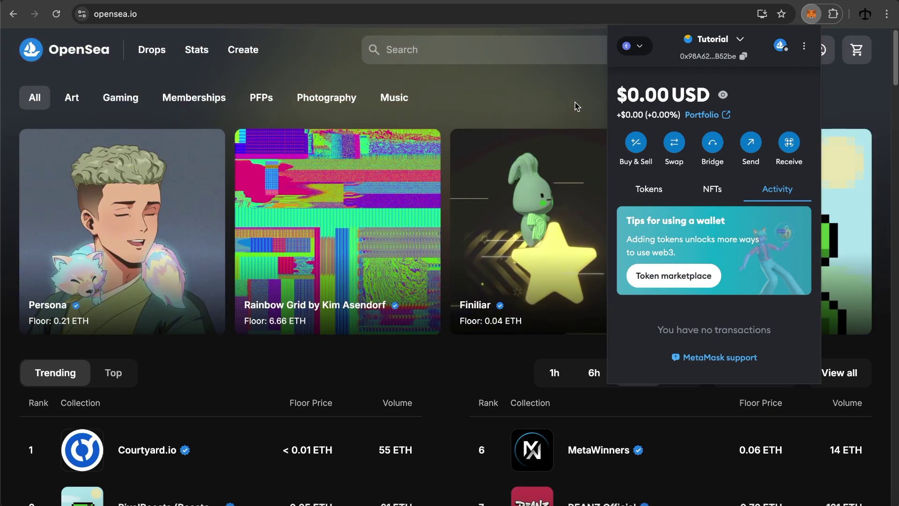
pyautogui.press('Escape')
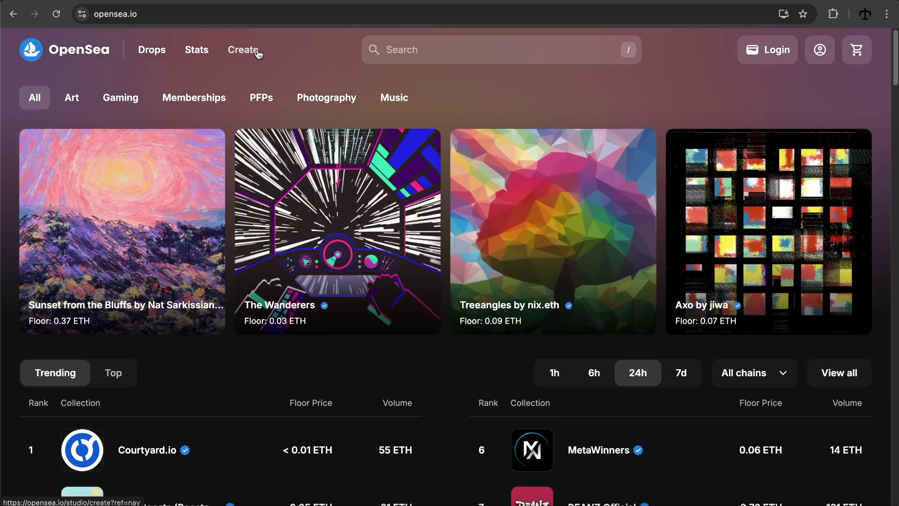
pyautogui.click(243, 51)
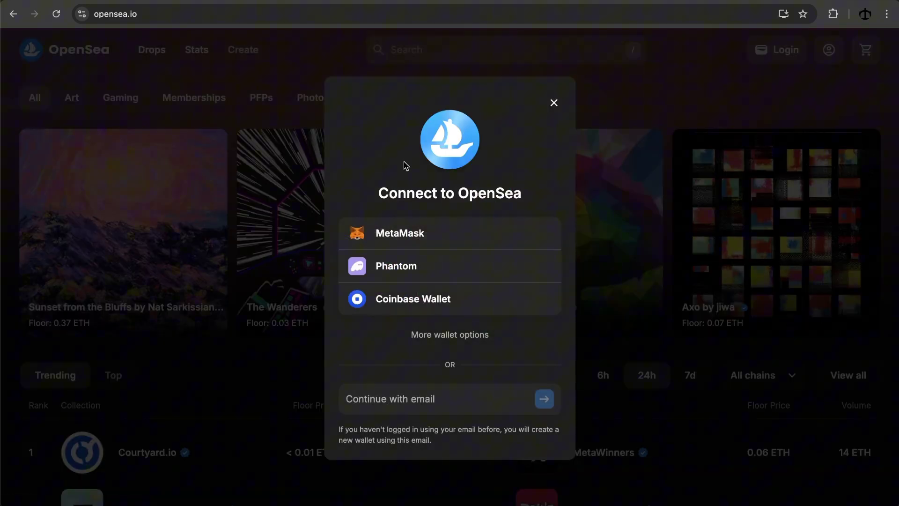
pyautogui.click(452, 240)
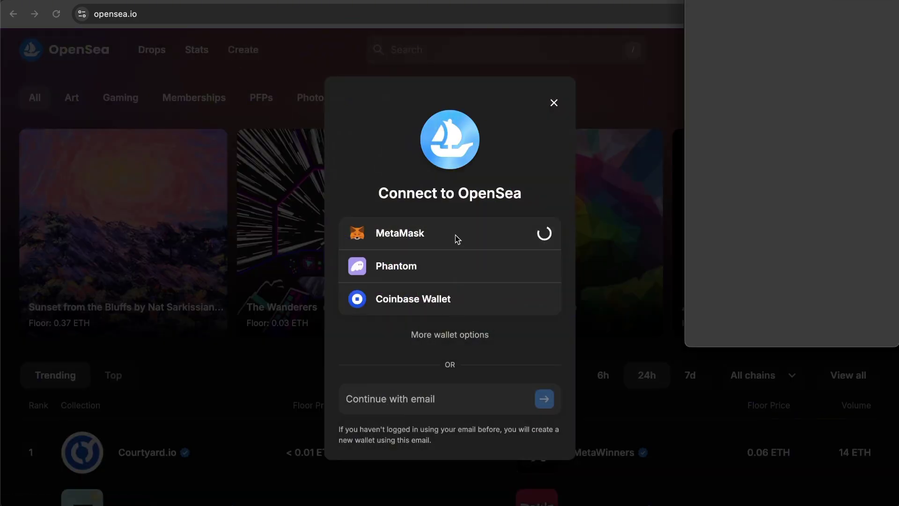
pyautogui.click(860, 332)
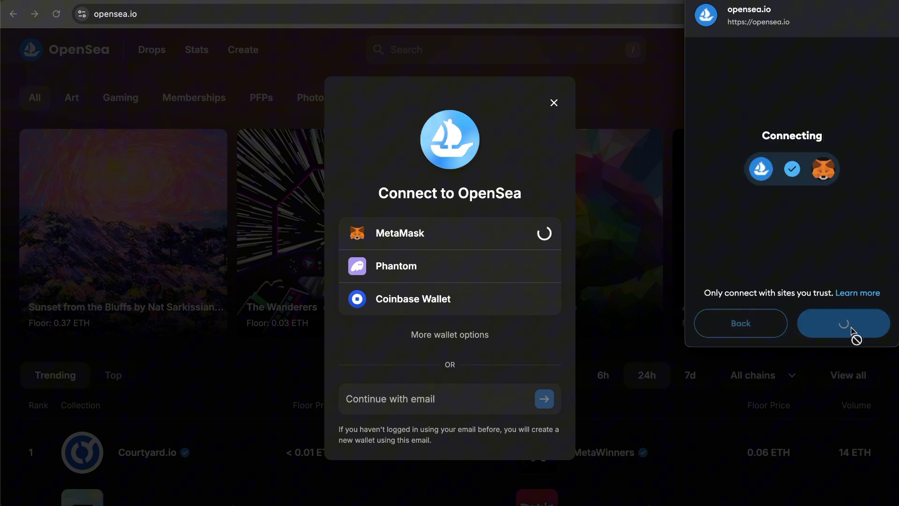
pyautogui.scroll(-5, 850, 267)
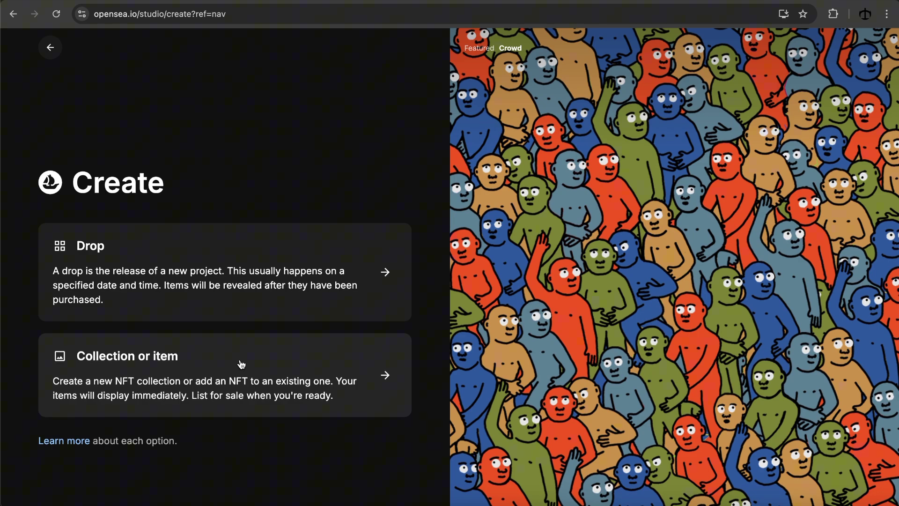
# Choose Collection or item and accept OpenSea's terms to reach the empty Create an NFT form.
pyautogui.click(256, 367)
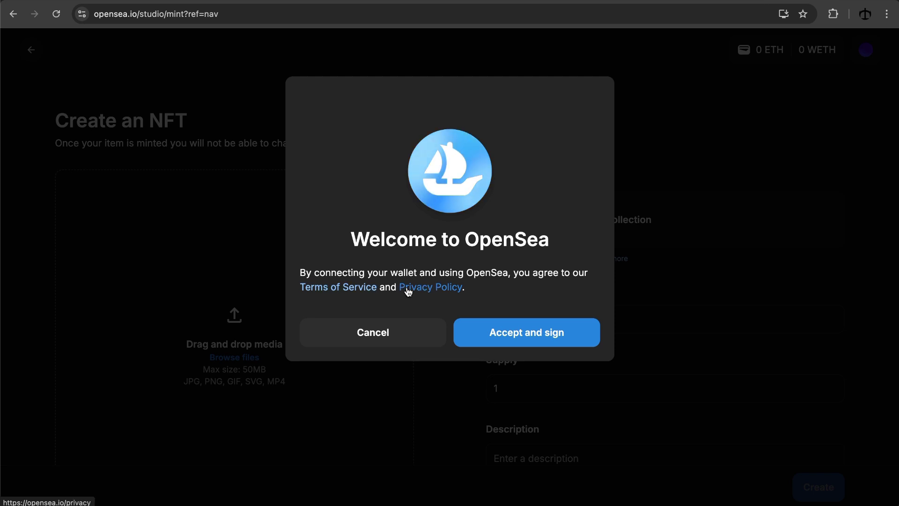
pyautogui.click(504, 336)
pyautogui.scroll(-1, 582, 346)
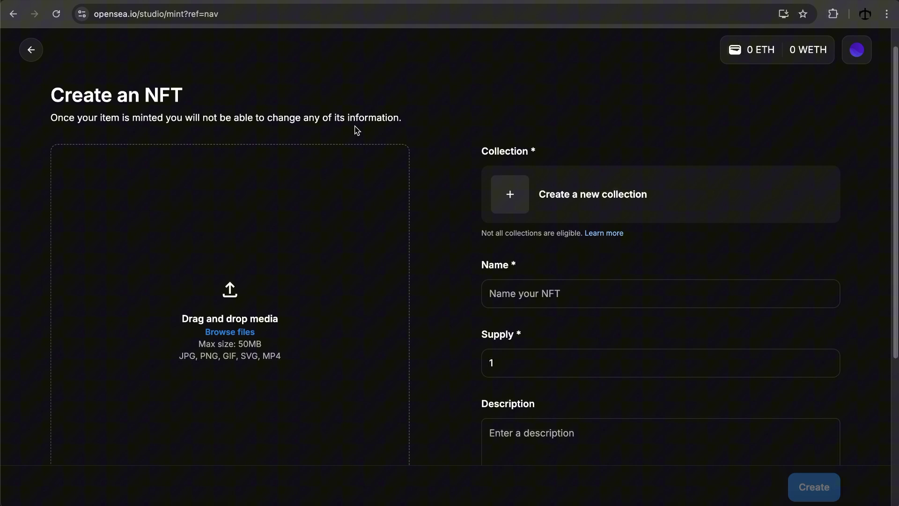
pyautogui.moveTo(356, 117); pyautogui.dragTo(397, 113)
pyautogui.click(451, 116)
pyautogui.scroll(-1, 303, 228)
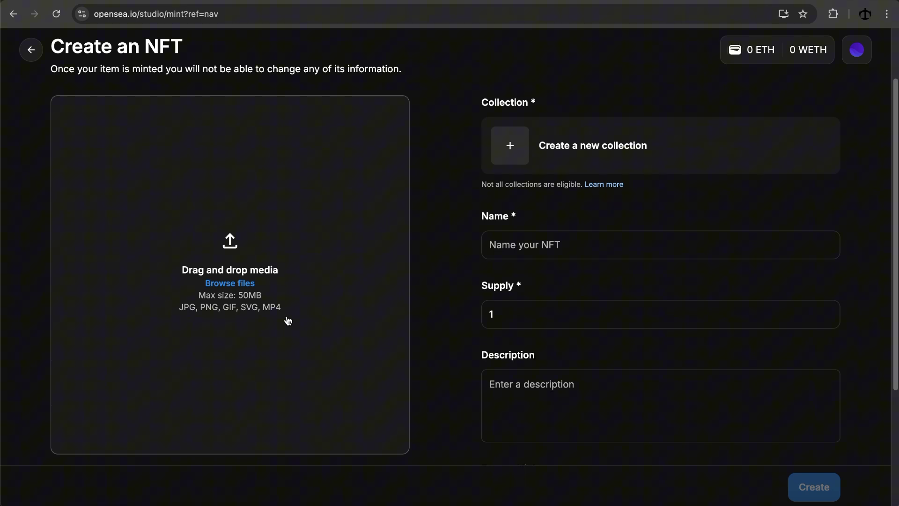
pyautogui.scroll(-1, 236, 300)
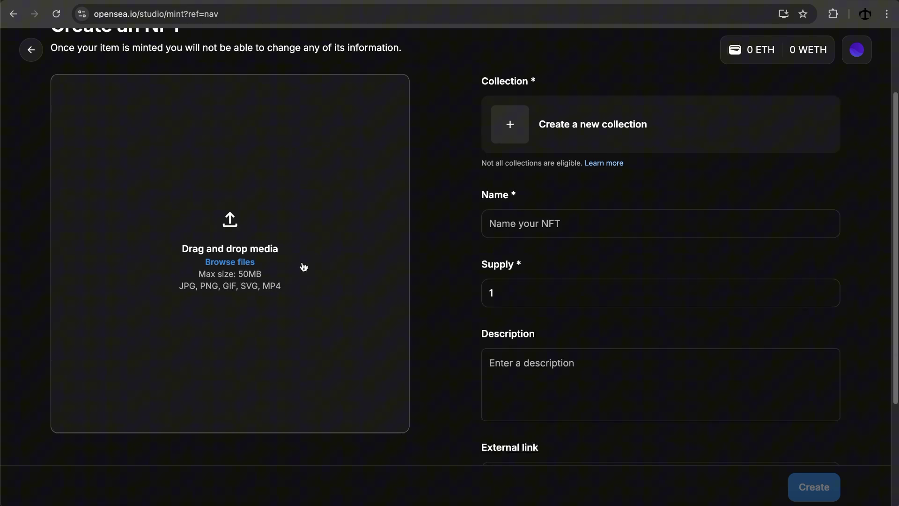
pyautogui.scroll(1, 304, 267)
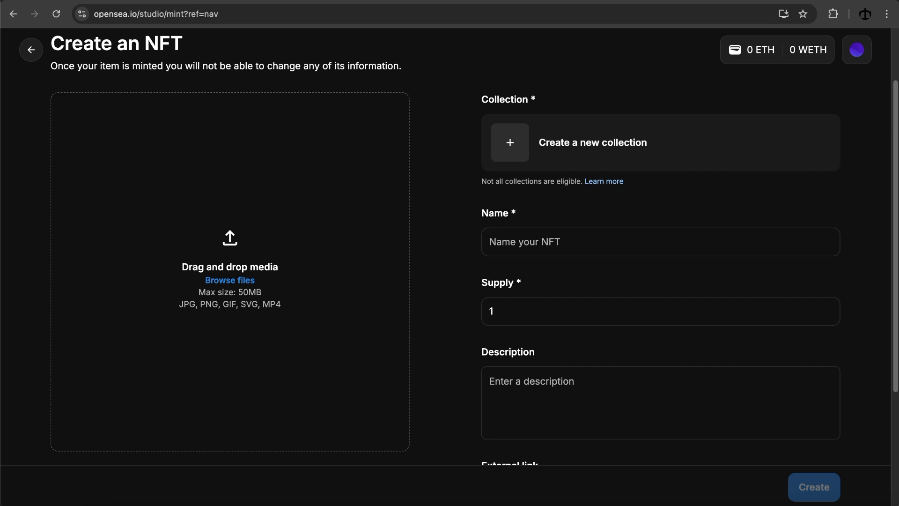
# Preview logo.png and enjoy_life.png in Finder, then drop enjoy_life.png into the NFT media area.
pyautogui.click(500, 151)
pyautogui.press('space')
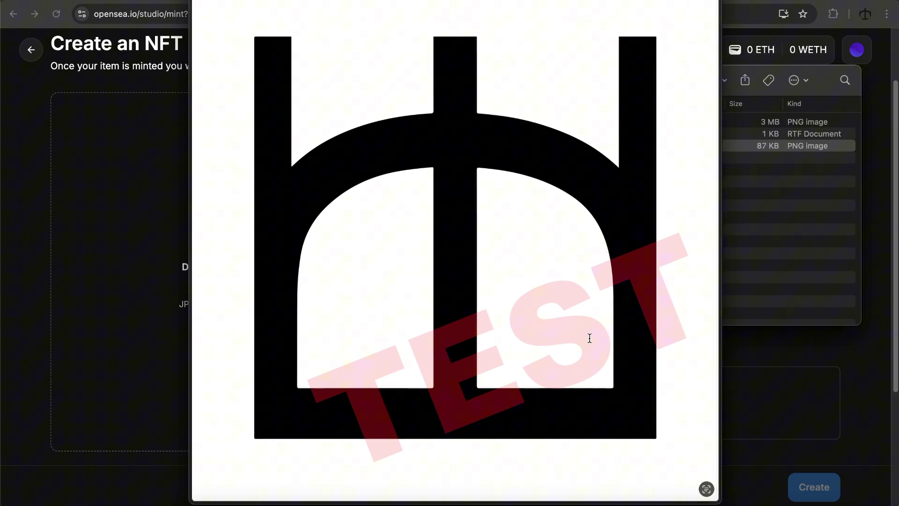
pyautogui.press('space')
pyautogui.click(538, 169)
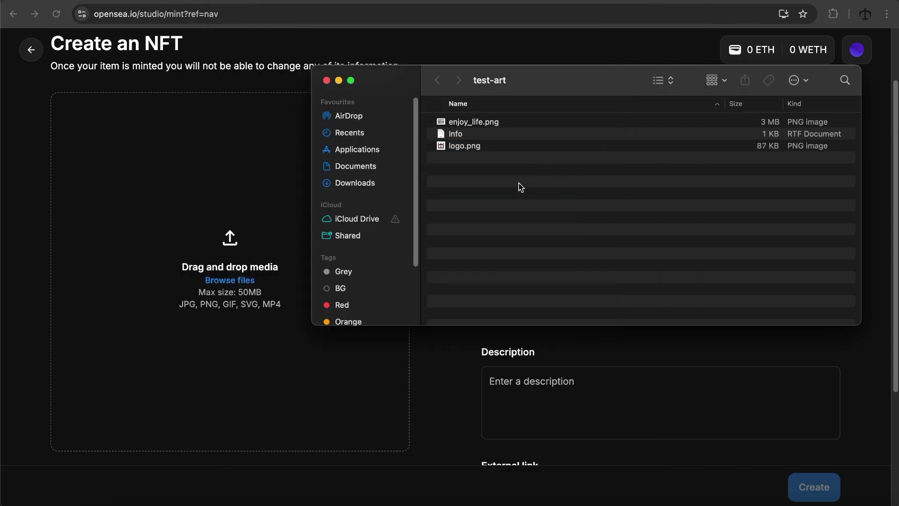
pyautogui.click(465, 131)
pyautogui.click(468, 125)
pyautogui.press('space')
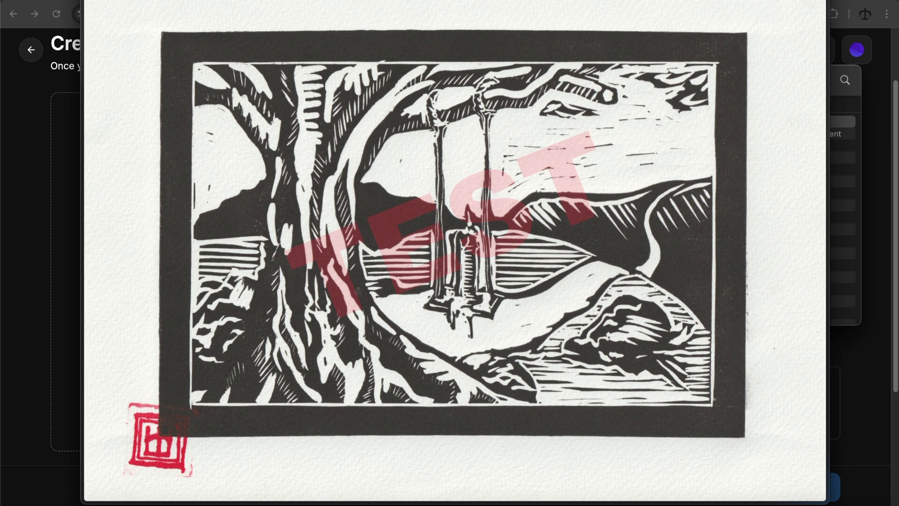
pyautogui.press('space')
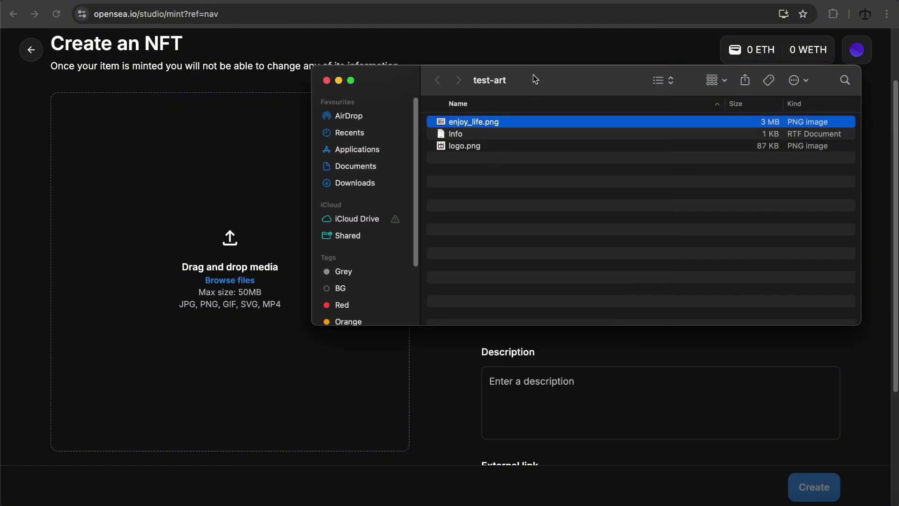
pyautogui.moveTo(532, 76); pyautogui.dragTo(662, 94)
pyautogui.moveTo(600, 139); pyautogui.dragTo(268, 204)
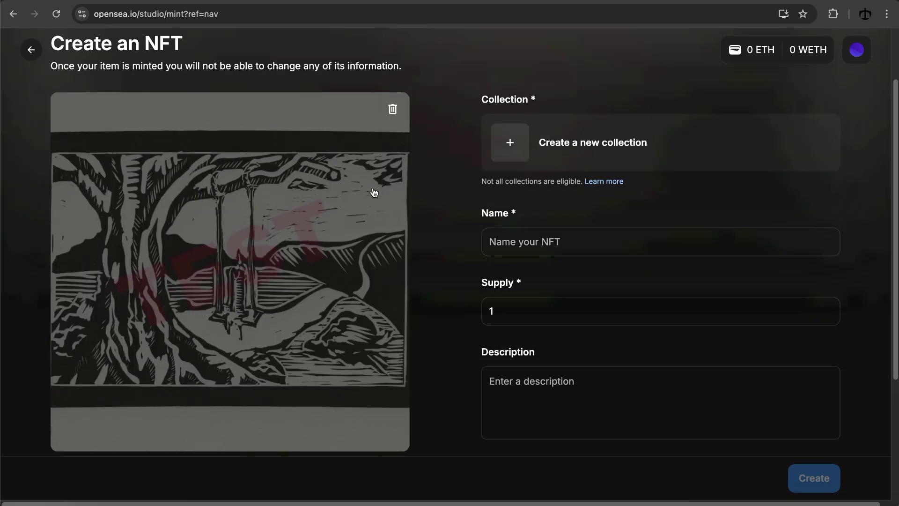
# Pass over the name and supply fields and start a new ERC-1155 collection for the NFT.
pyautogui.click(528, 241)
pyautogui.click(509, 308)
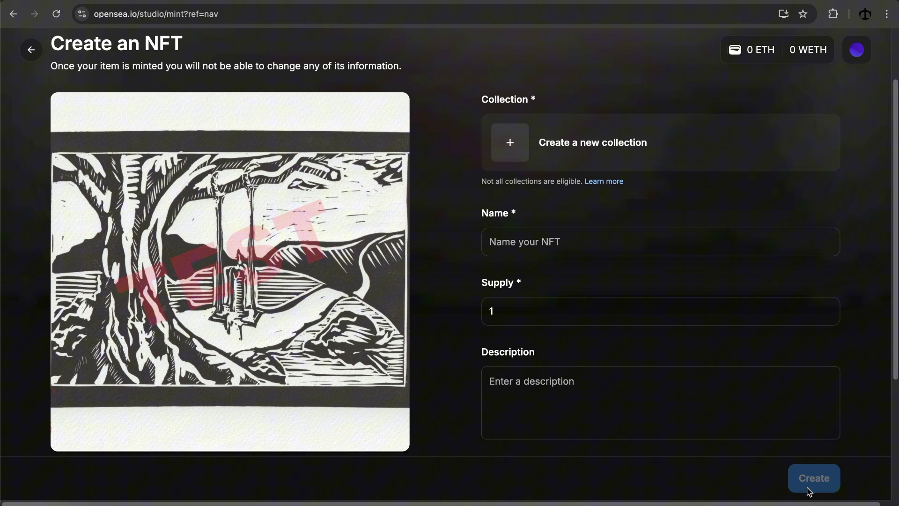
pyautogui.click(534, 143)
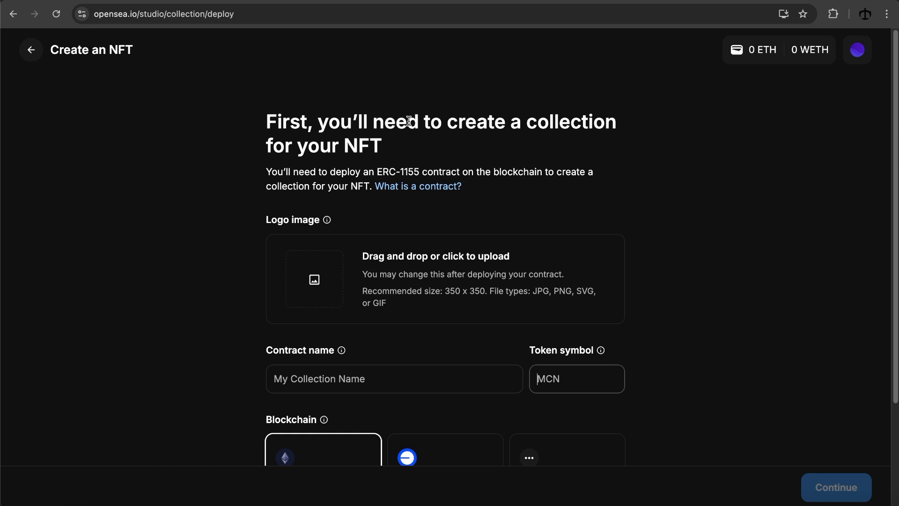
# Paste the collection's contract name and change the token symbol to DART.
pyautogui.scroll(-1, 425, 189)
pyautogui.click(374, 352)
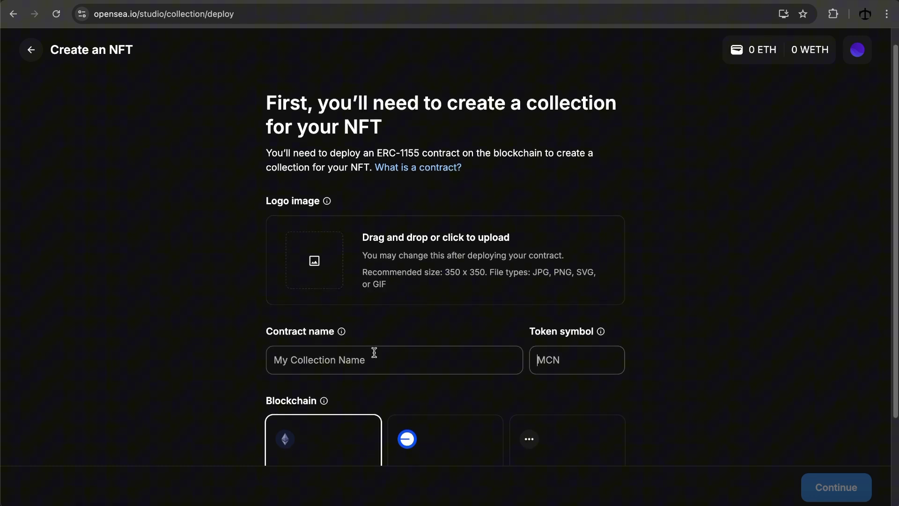
pyautogui.hotkey('ctrl', 'v')
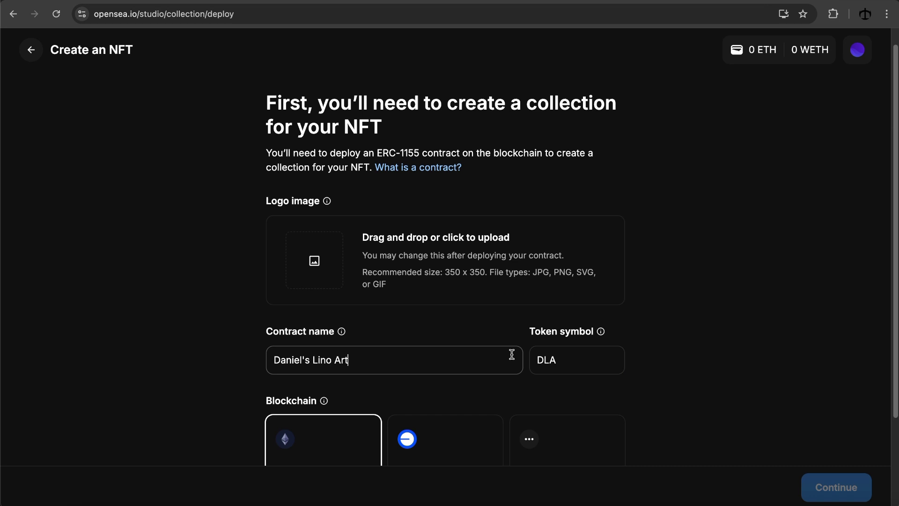
pyautogui.click(560, 359)
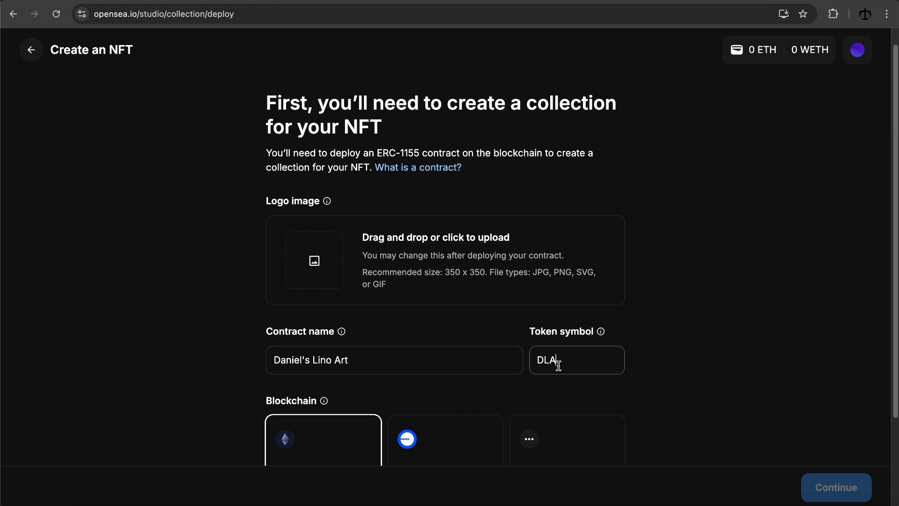
pyautogui.press('BackSpace')
pyautogui.press('BackSpace')
pyautogui.write('ART')
pyautogui.scroll(-1, 583, 340)
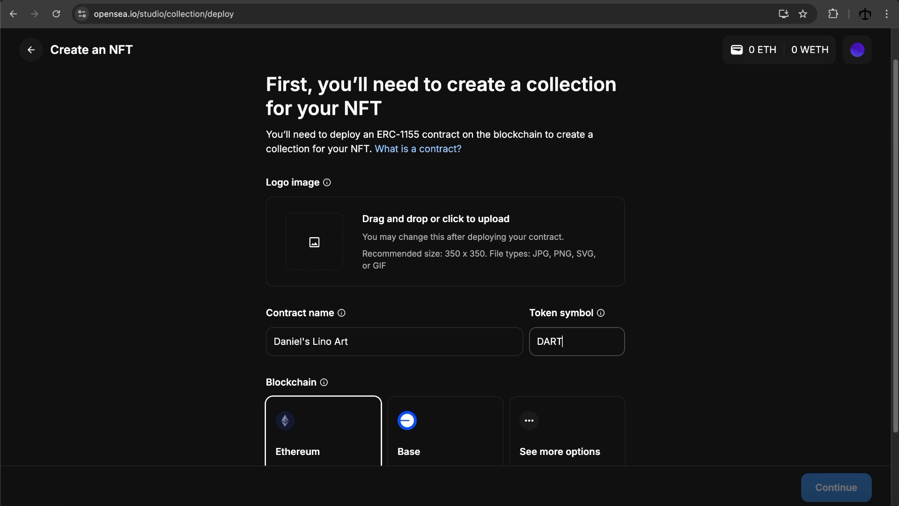
# Set logo.png from Finder as the collection's logo image.
pyautogui.click(561, 234)
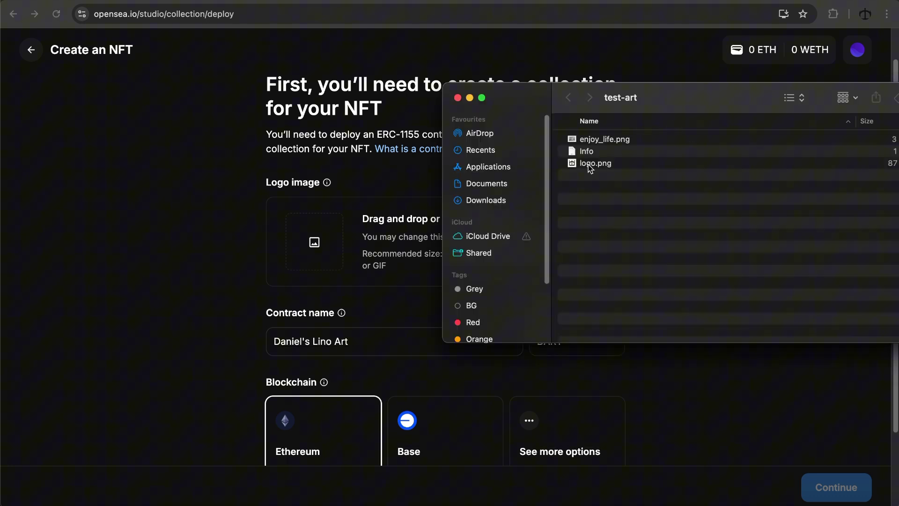
pyautogui.moveTo(588, 165); pyautogui.dragTo(314, 253)
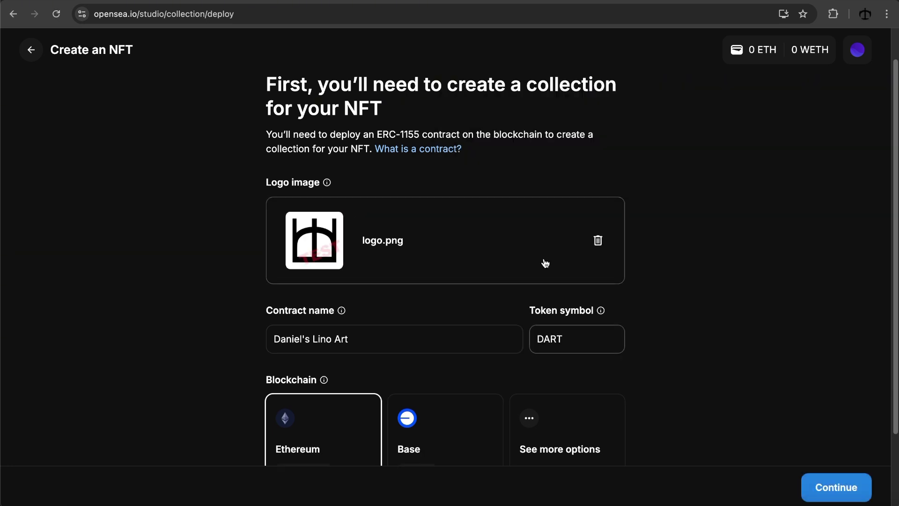
pyautogui.scroll(-1, 695, 317)
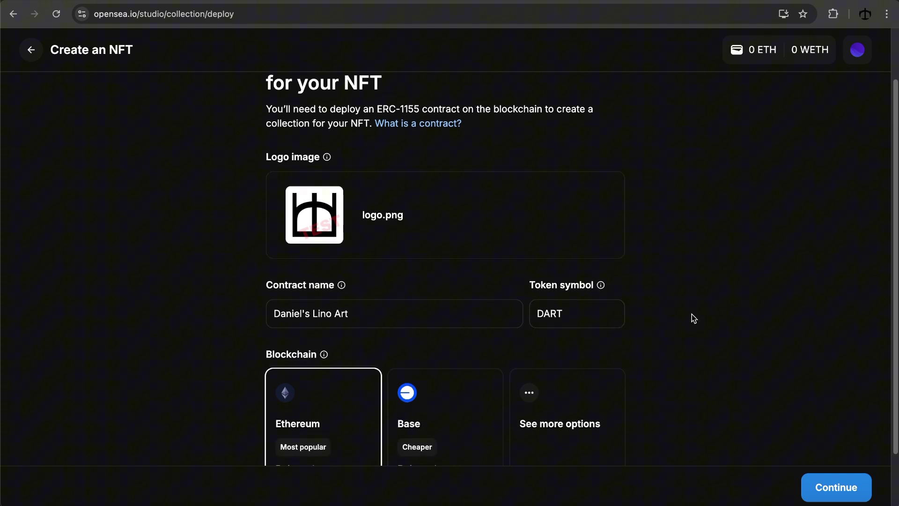
# Browse the full blockchain list and close it without choosing one.
pyautogui.scroll(-3, 693, 319)
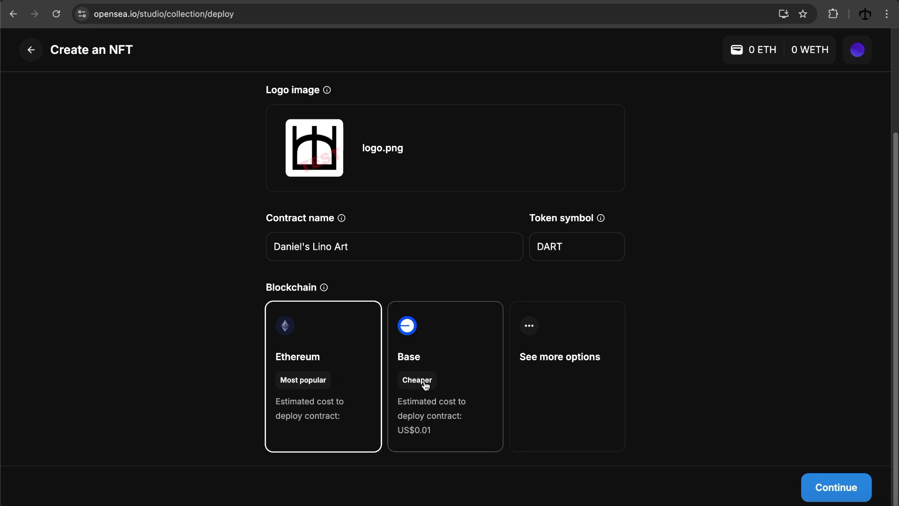
pyautogui.click(568, 371)
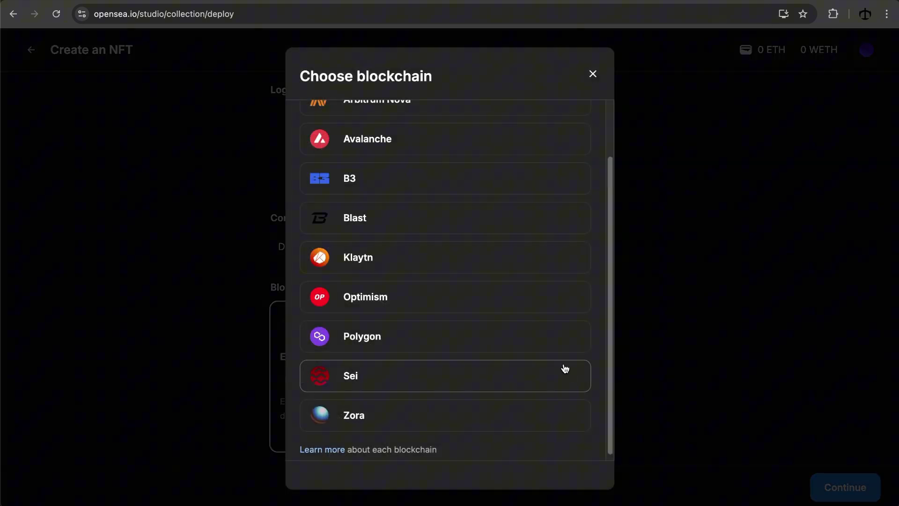
pyautogui.scroll(3, 491, 332)
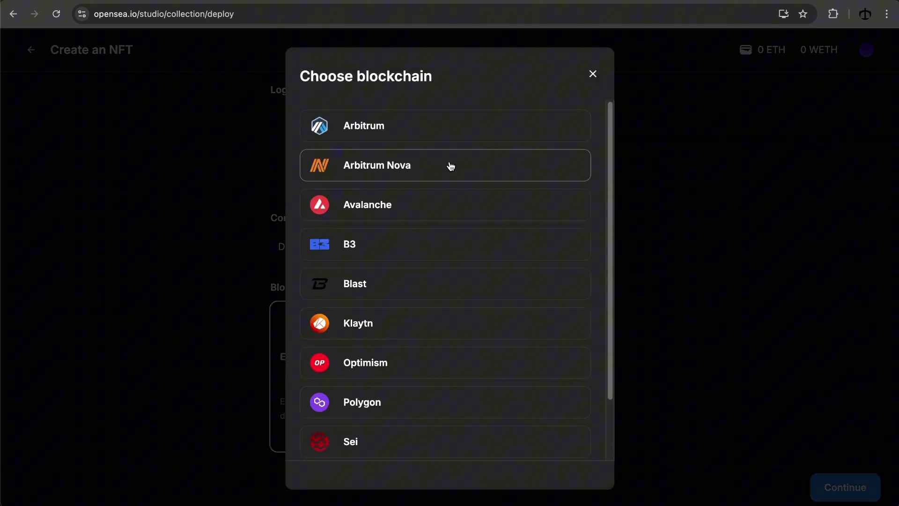
pyautogui.scroll(-2, 443, 282)
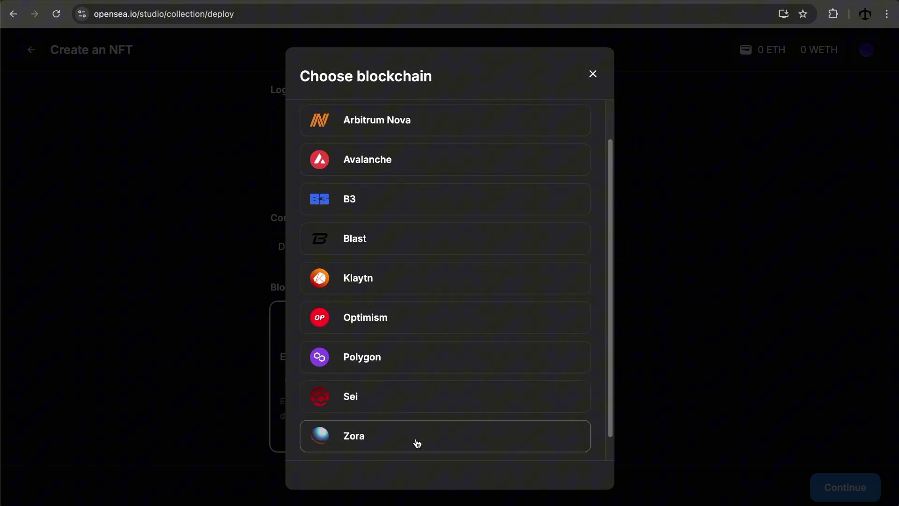
pyautogui.scroll(2, 449, 299)
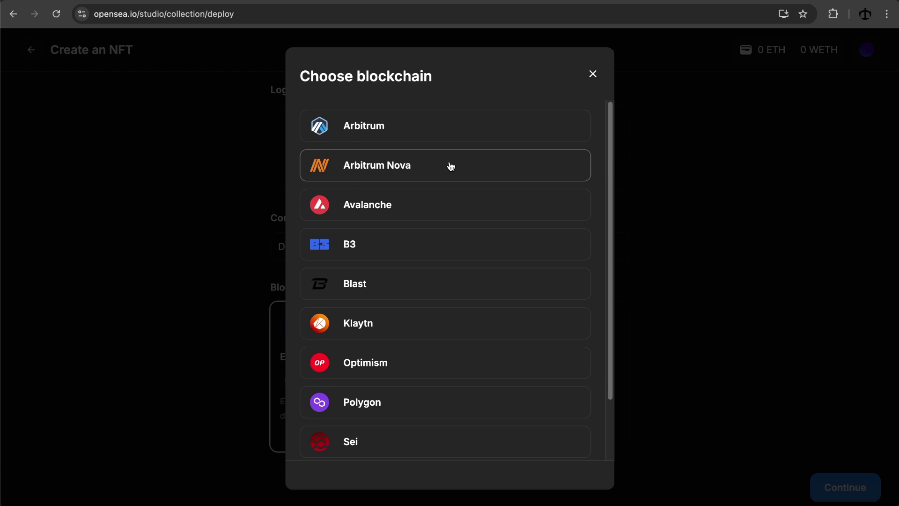
pyautogui.click(593, 75)
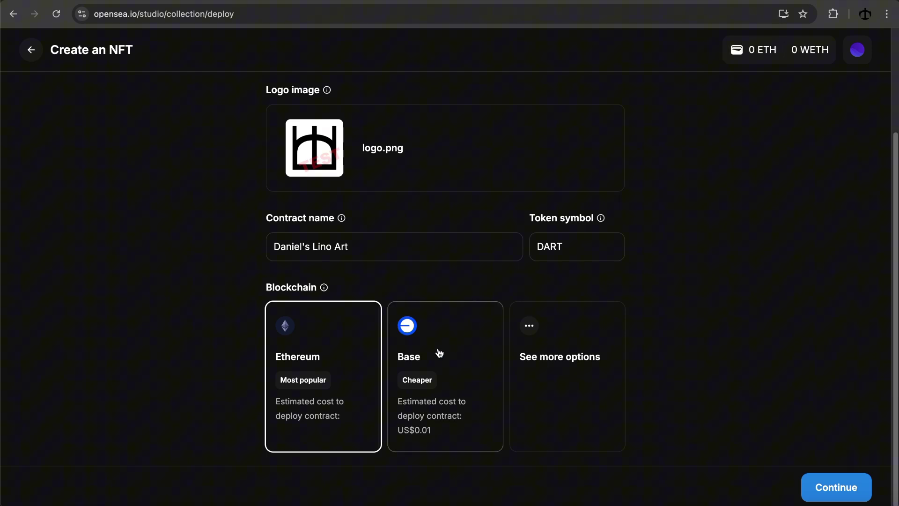
# Choose Polygon as the contract's blockchain, with an estimated US$0.01 deploy cost.
pyautogui.click(566, 342)
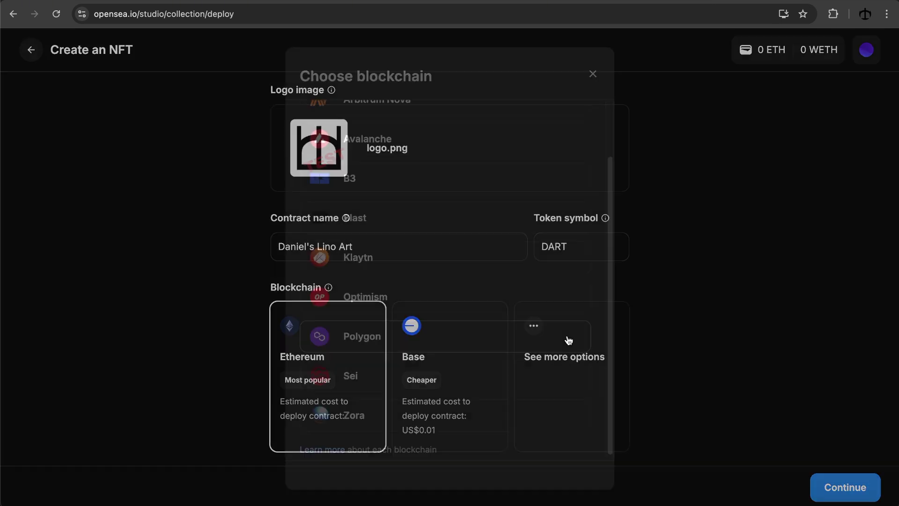
pyautogui.scroll(3, 457, 220)
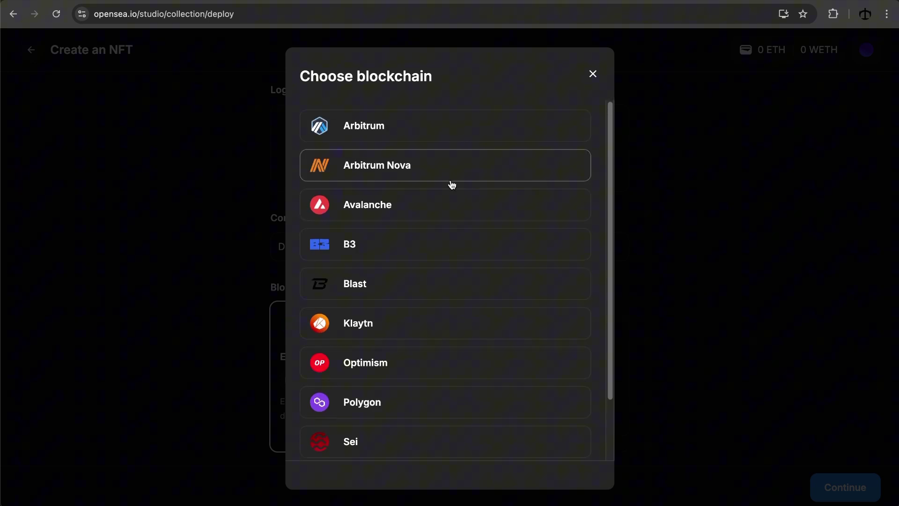
pyautogui.scroll(-2, 444, 180)
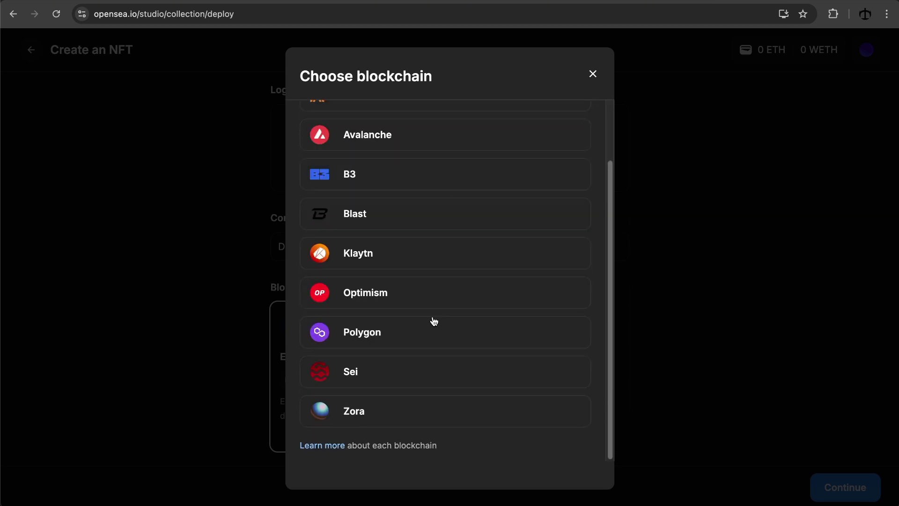
pyautogui.click(432, 332)
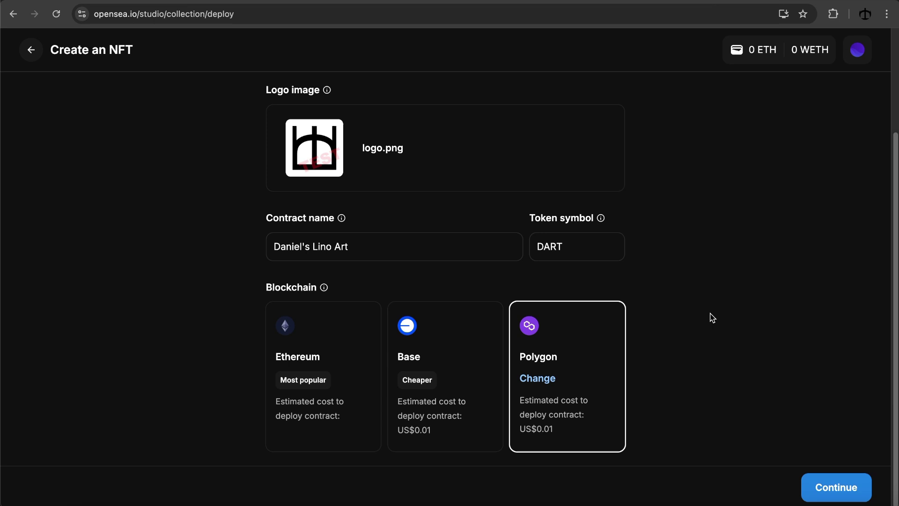
# Start deployment, reject the first MetaMask request, then restart for the 0.0348 POL fee request.
pyautogui.click(820, 485)
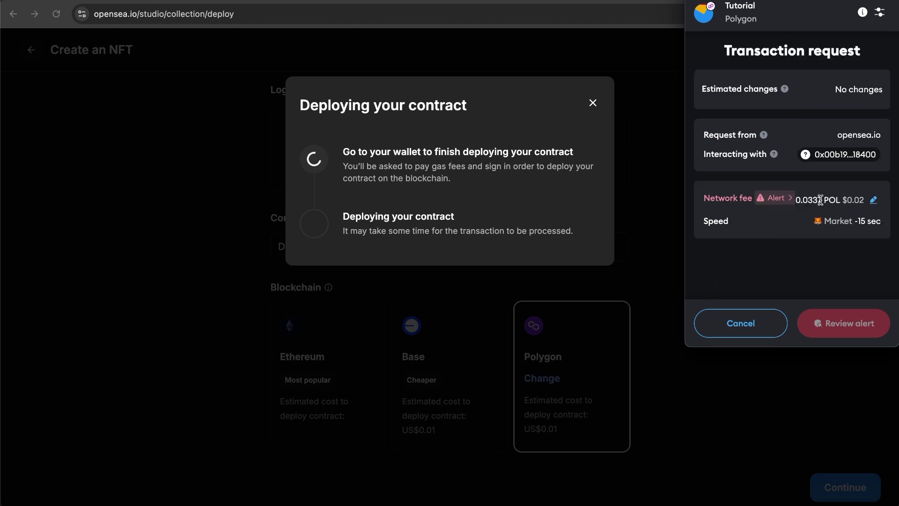
pyautogui.click(742, 323)
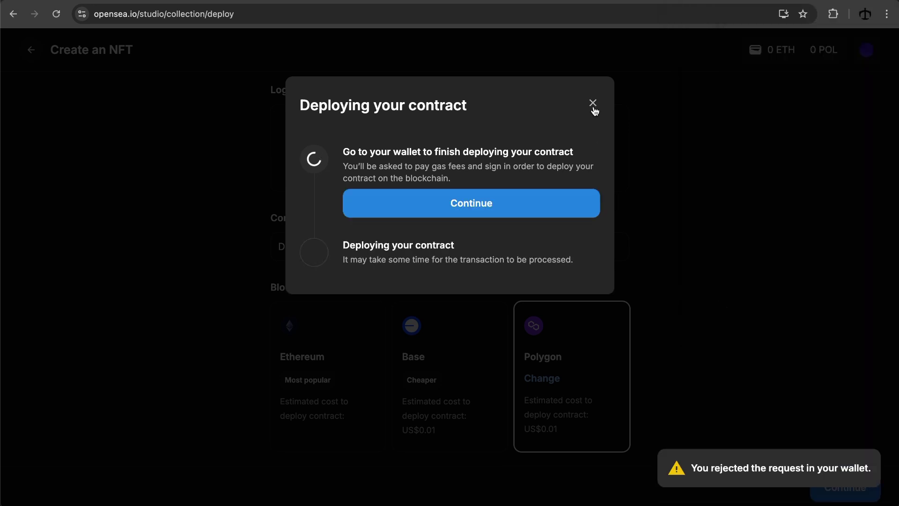
pyautogui.click(592, 102)
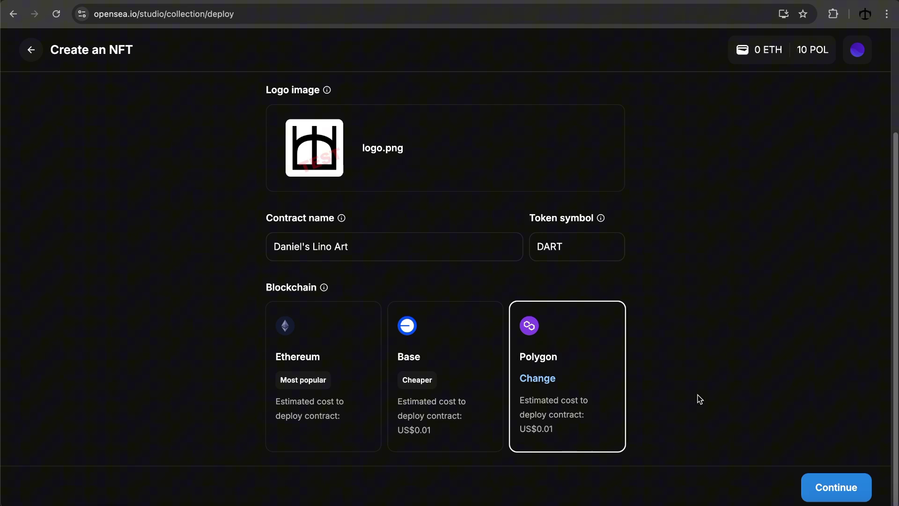
pyautogui.click(848, 493)
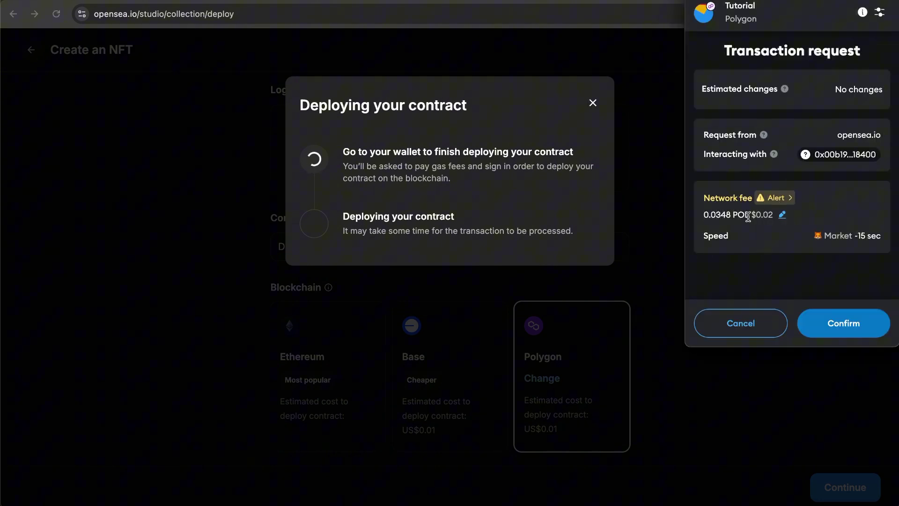
# Confirm the Polygon deployment transaction in MetaMask until 'Your collection has been created' appears.
pyautogui.click(866, 336)
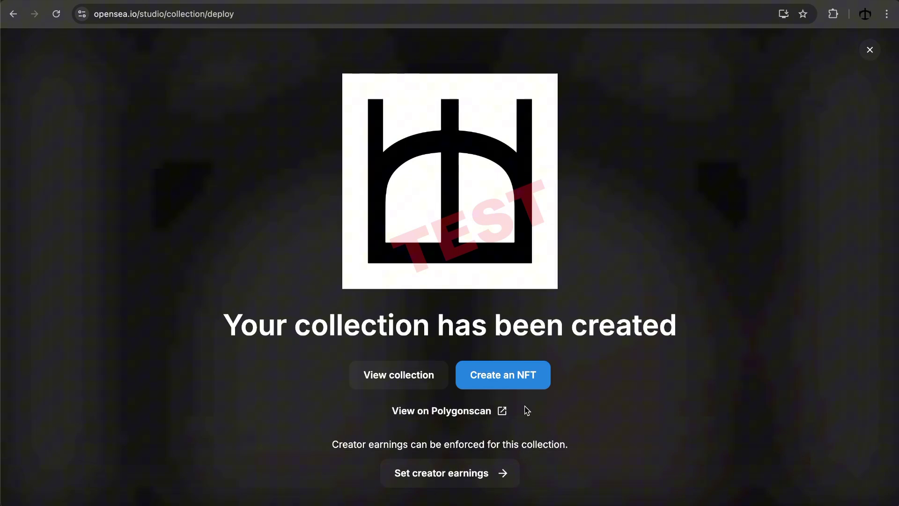
# Open Create an NFT from the success screen with the new Lino Art Polygon collection selected.
pyautogui.click(513, 377)
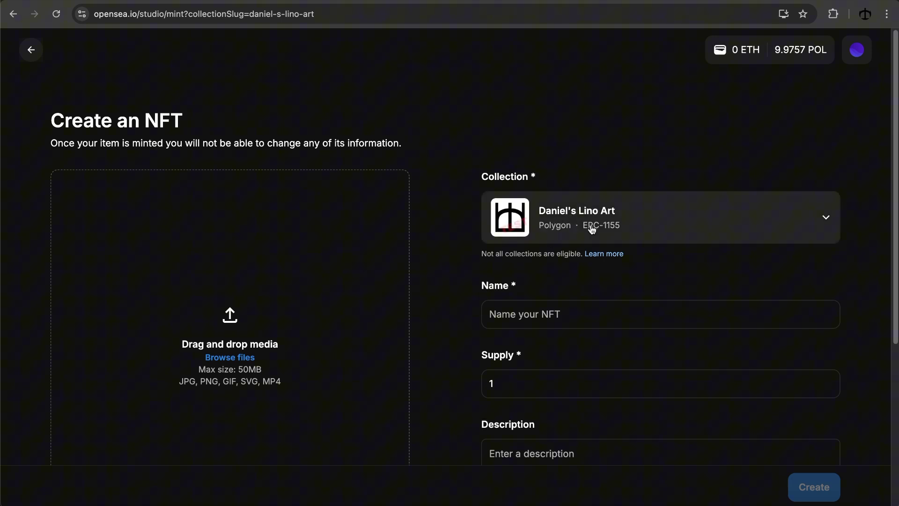
pyautogui.scroll(-1, 427, 208)
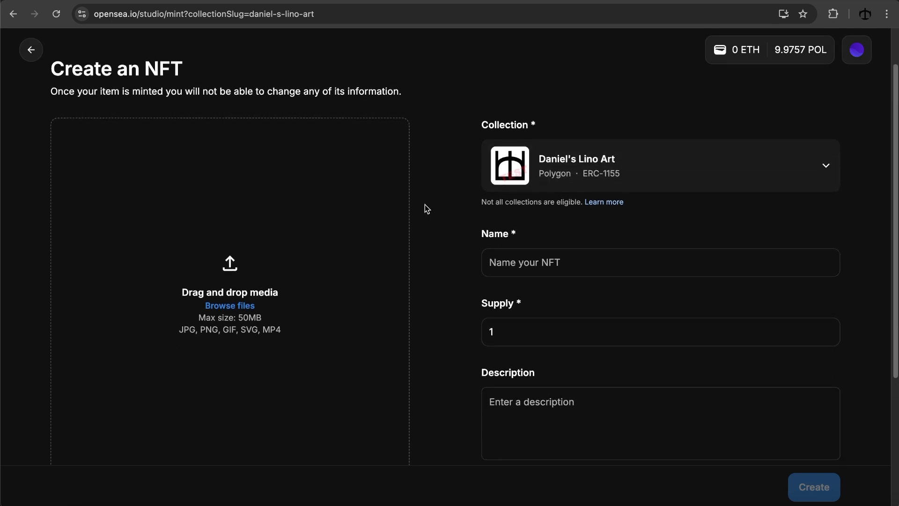
pyautogui.scroll(1, 427, 210)
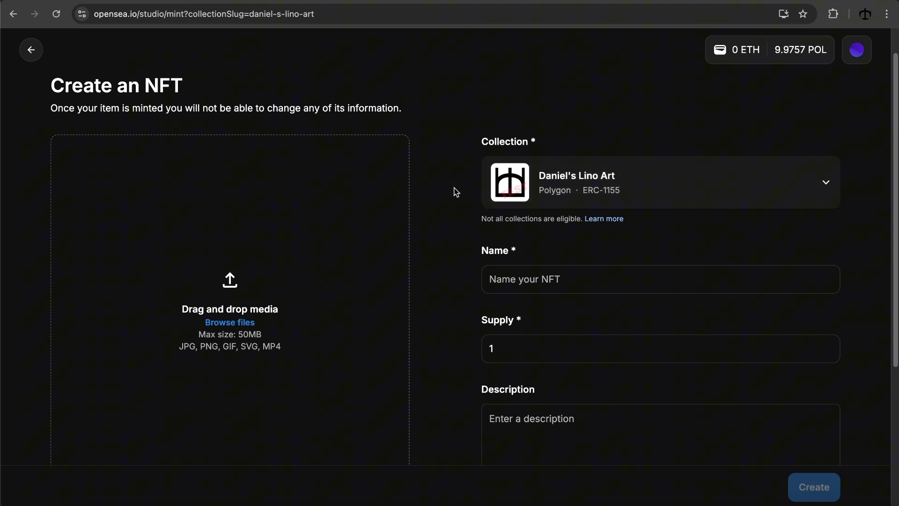
pyautogui.scroll(-1, 442, 188)
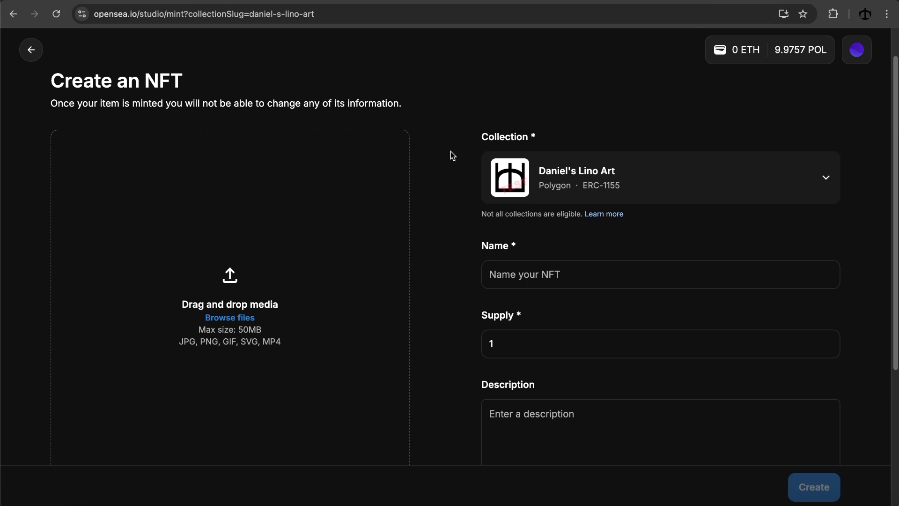
# Switch to Finder, preview enjoy_life.png, and drag it onto the Drag and drop media zone.
pyautogui.press('super+Tab')
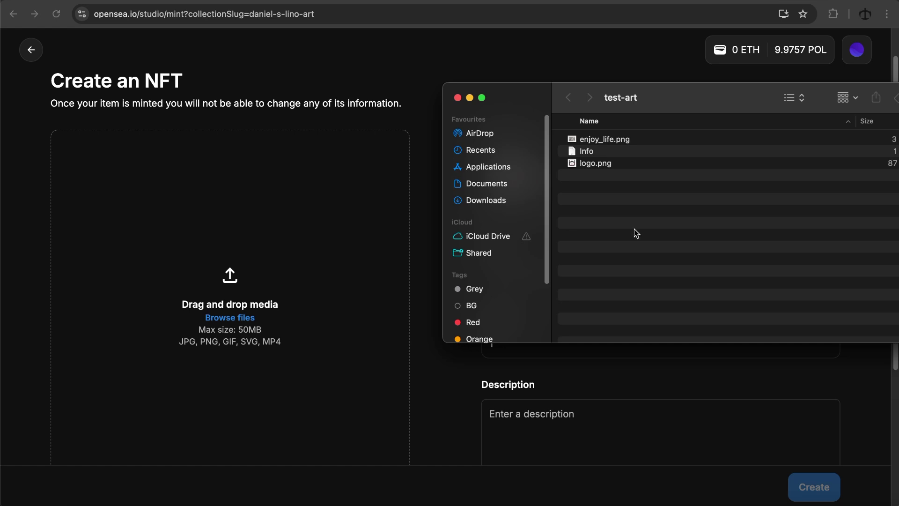
pyautogui.moveTo(601, 140)
pyautogui.mouseDown()
pyautogui.moveTo(590, 148)
pyautogui.moveTo(593, 140)
pyautogui.mouseUp()
pyautogui.moveTo(628, 164); pyautogui.dragTo(622, 148)
pyautogui.click(611, 138)
pyautogui.press('space')
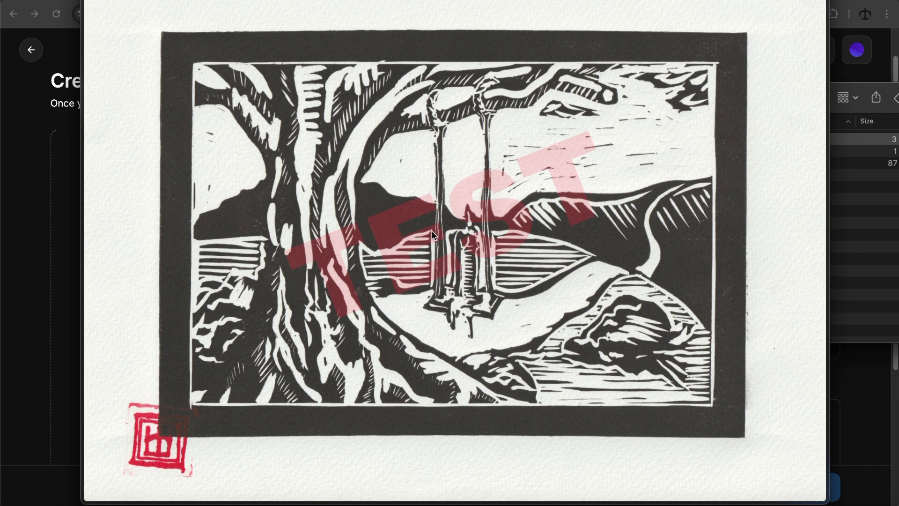
pyautogui.press('space')
pyautogui.moveTo(592, 143); pyautogui.dragTo(215, 300)
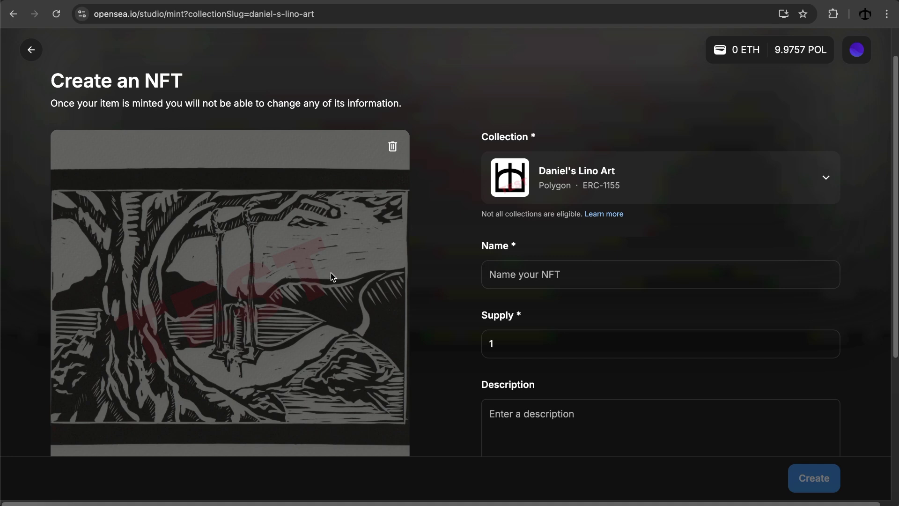
pyautogui.scroll(-3, 524, 225)
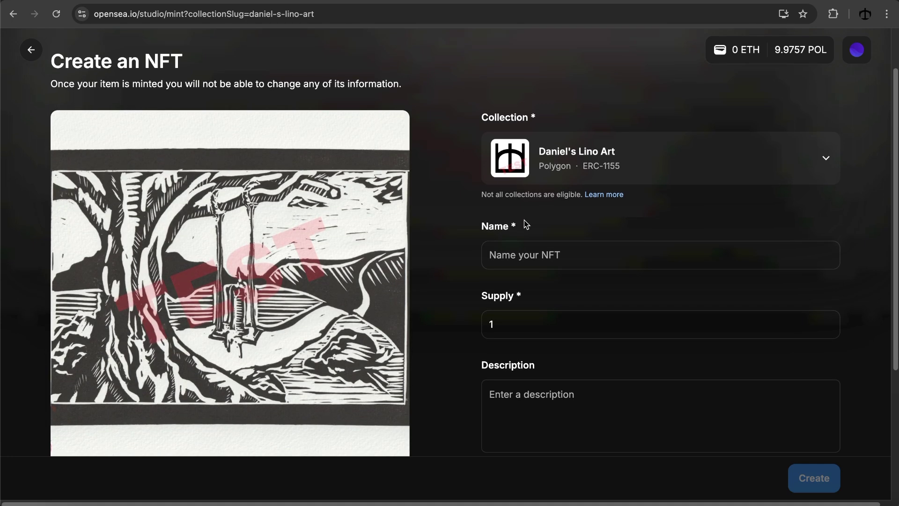
pyautogui.scroll(2, 523, 225)
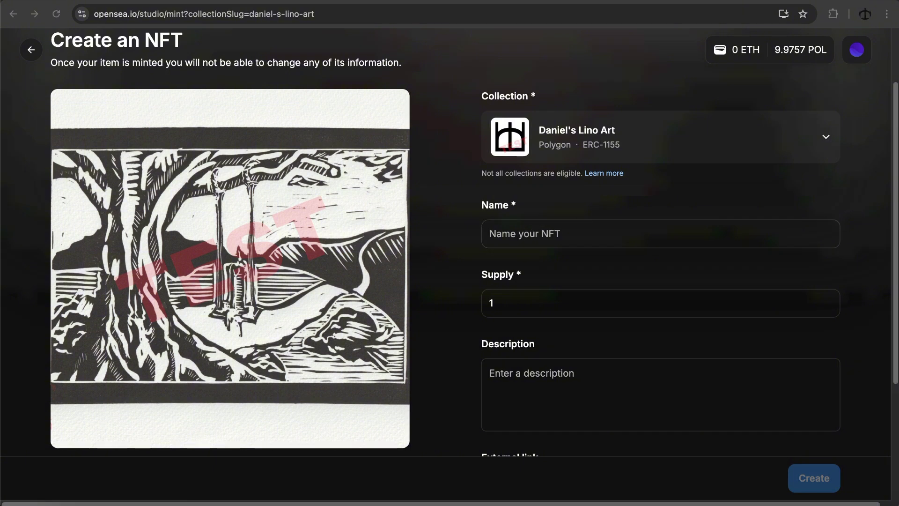
# Name the NFT 'Enjoy Life' and paste in the prepared description of a candle melting on a swing.
pyautogui.click(534, 238)
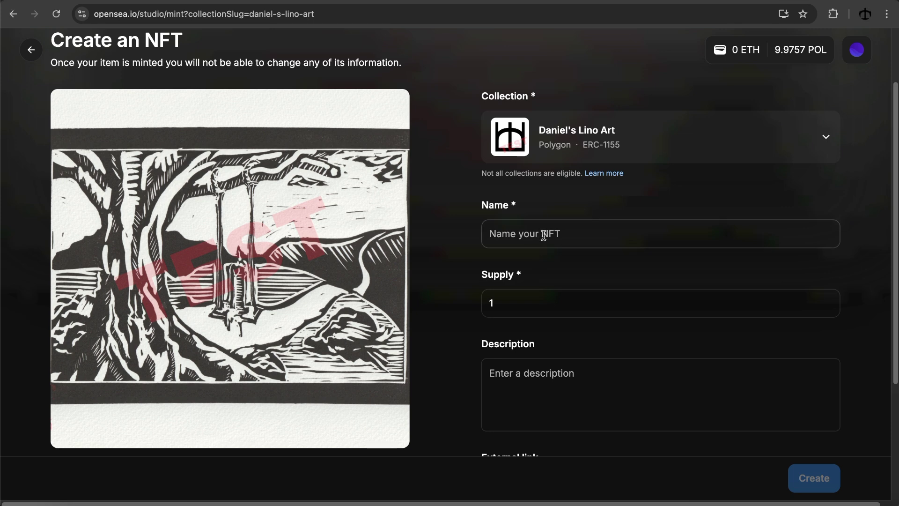
pyautogui.write('Enjoy Life')
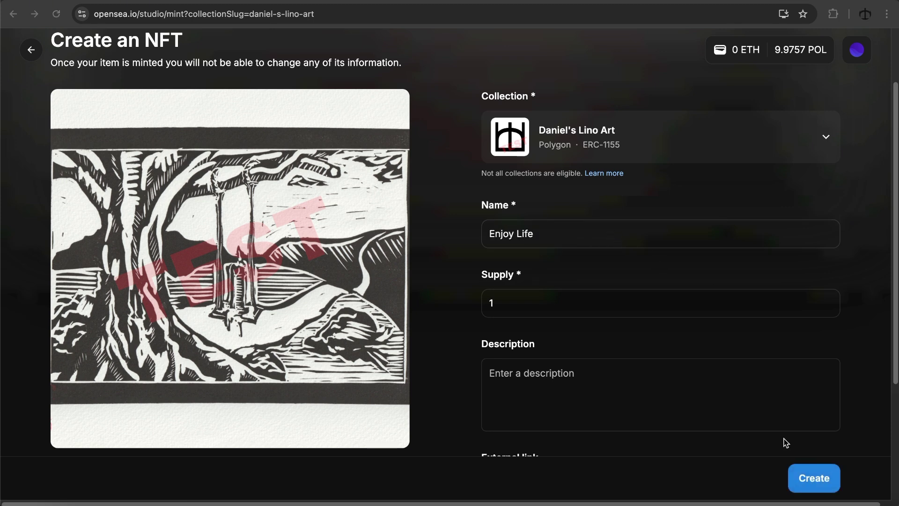
pyautogui.click(511, 387)
pyautogui.press('super+v')
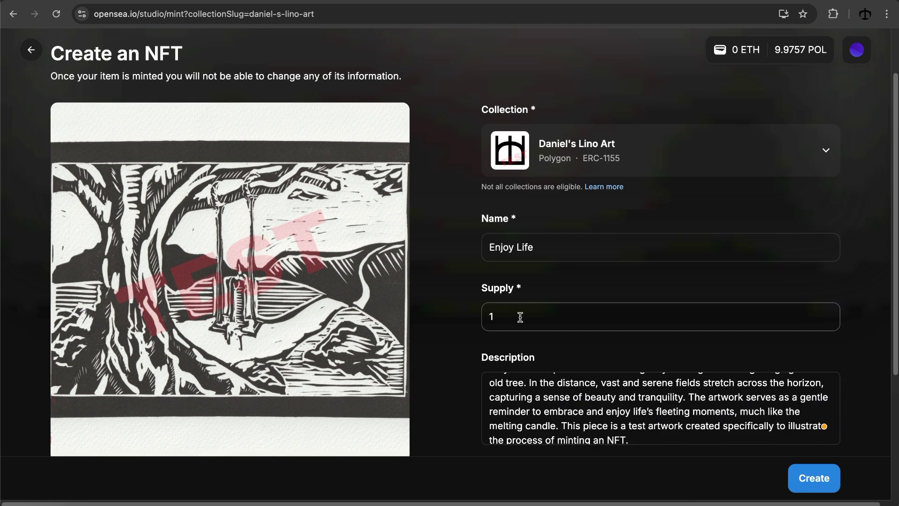
pyautogui.moveTo(317, 267)
pyautogui.moveTo(265, 302)
pyautogui.scroll(-1, 471, 323)
pyautogui.scroll(-4, 468, 318)
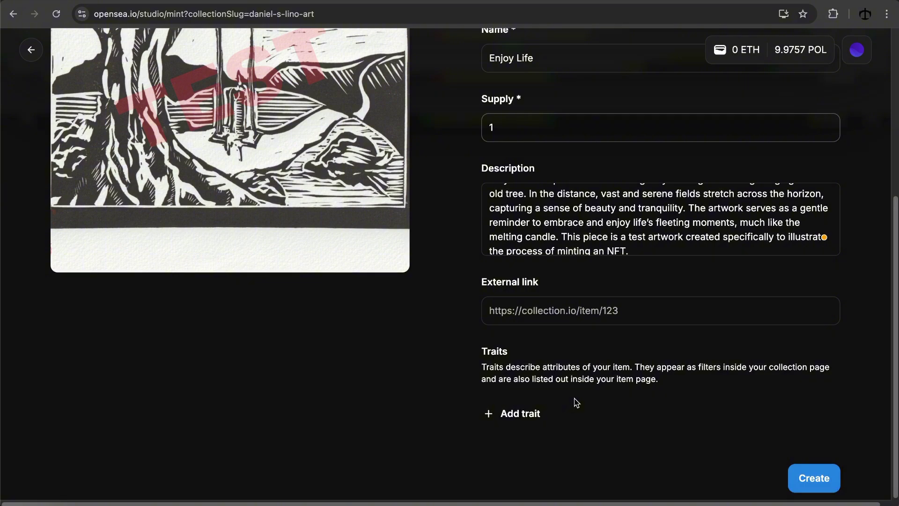
# Add a trait with type Medium and name Lino to the NFT.
pyautogui.click(519, 414)
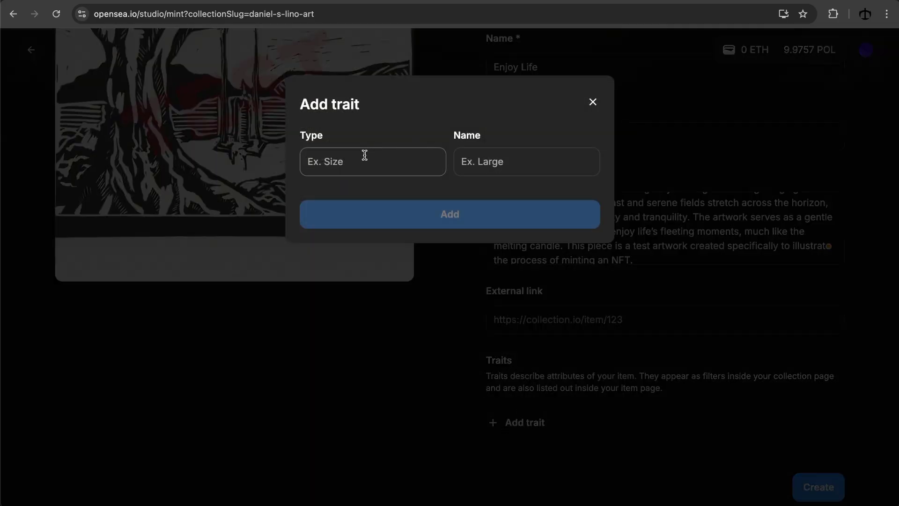
pyautogui.write('Medium')
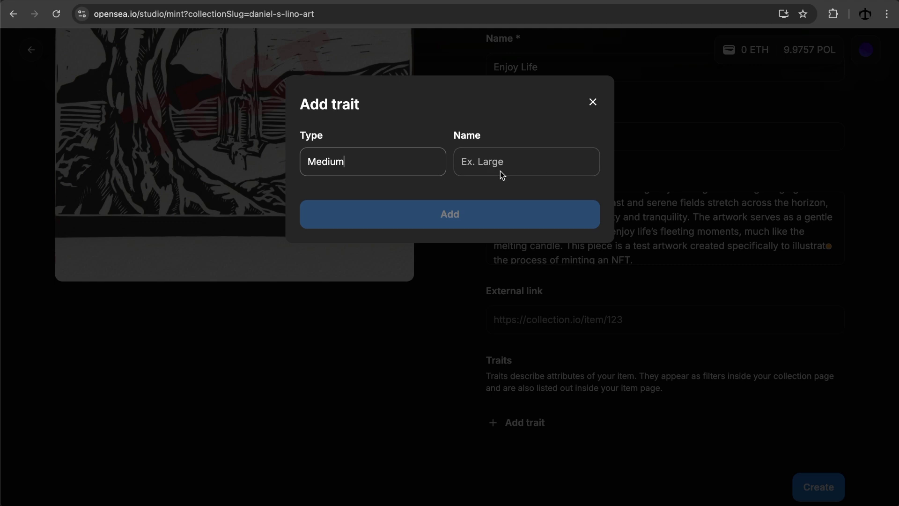
pyautogui.click(532, 165)
pyautogui.doubleClick(341, 159)
pyautogui.click(489, 161)
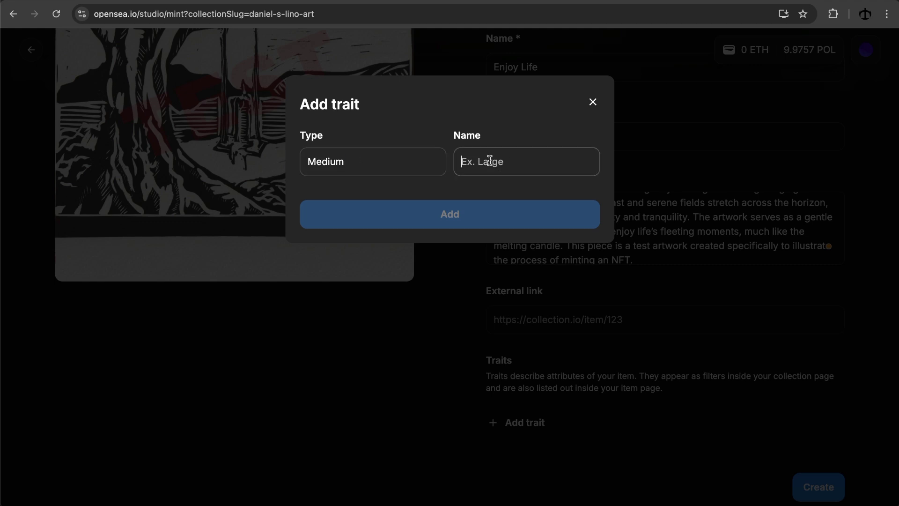
pyautogui.write('L')
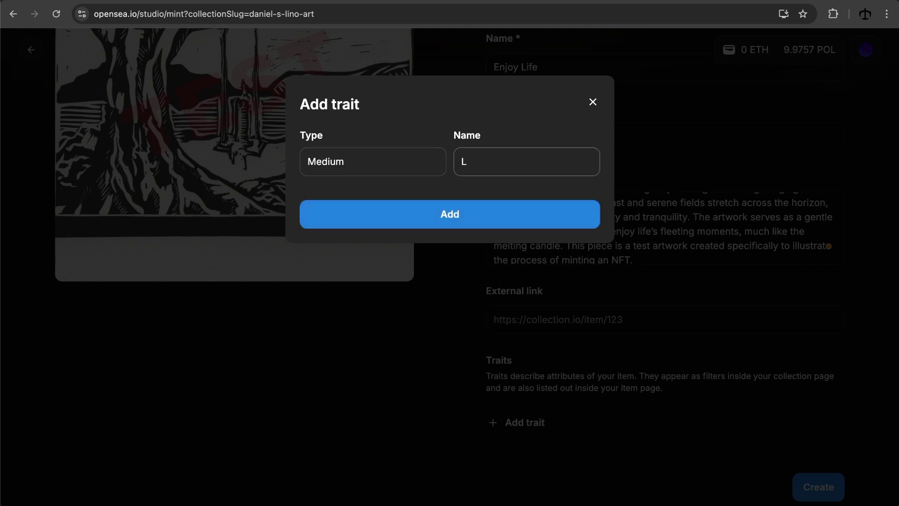
pyautogui.write('ino')
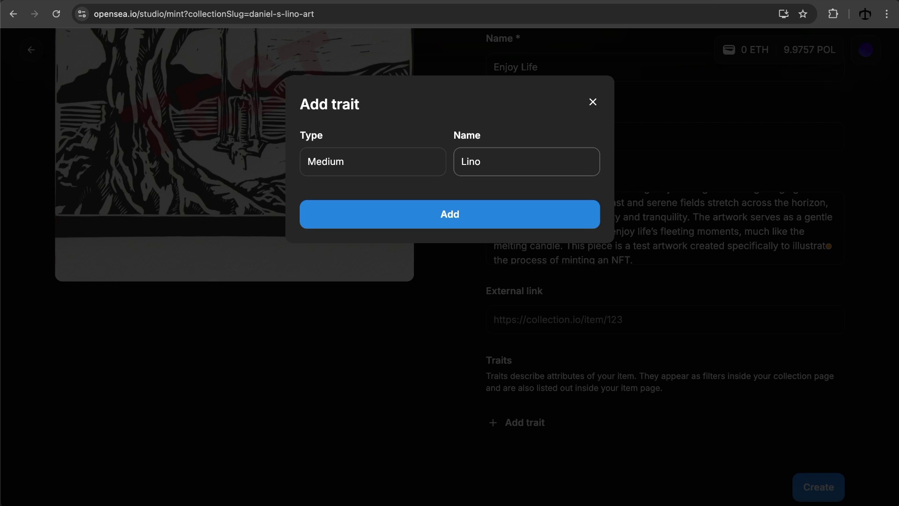
pyautogui.click(540, 220)
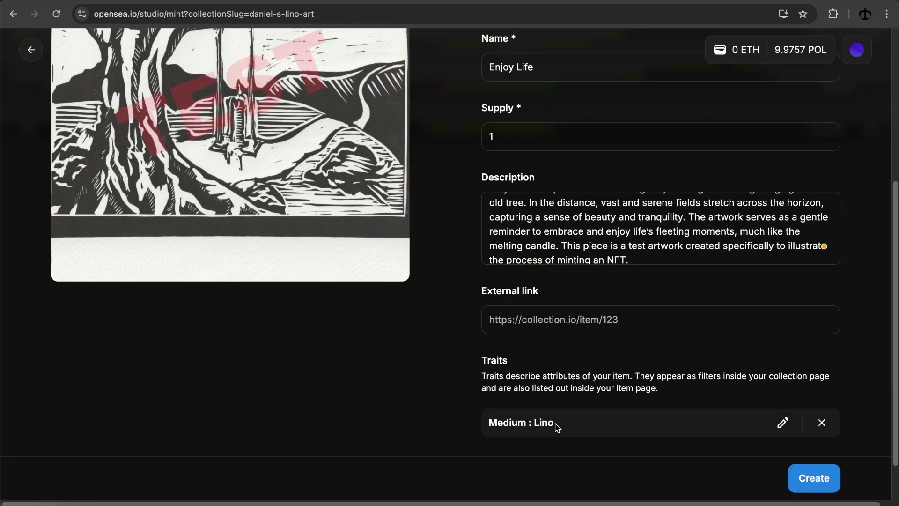
# Check the form and create the Enjoy Life NFT.
pyautogui.scroll(1, 706, 418)
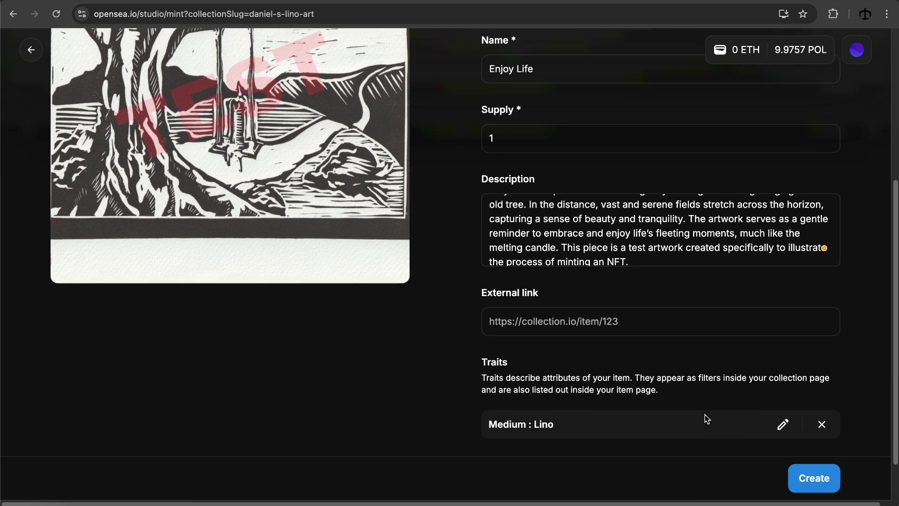
pyautogui.scroll(-2, 704, 414)
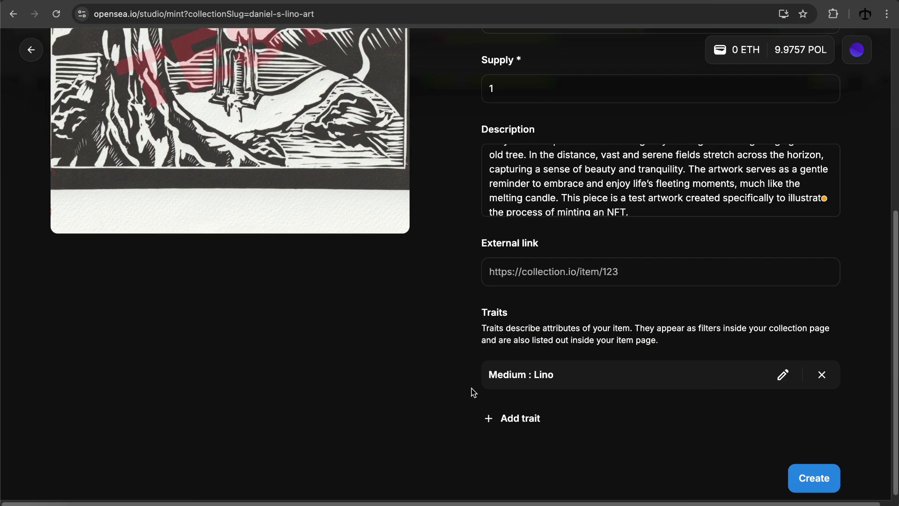
pyautogui.scroll(5, 388, 373)
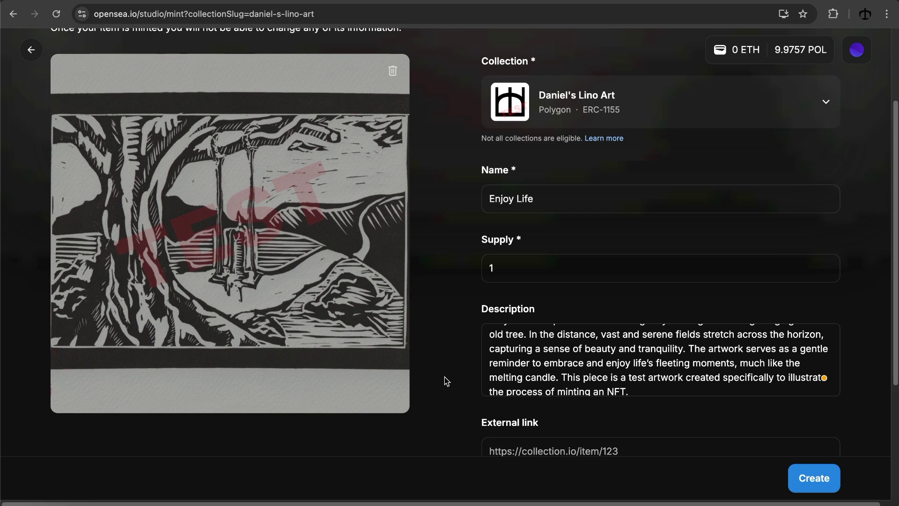
pyautogui.scroll(1, 515, 361)
pyautogui.scroll(-5, 492, 368)
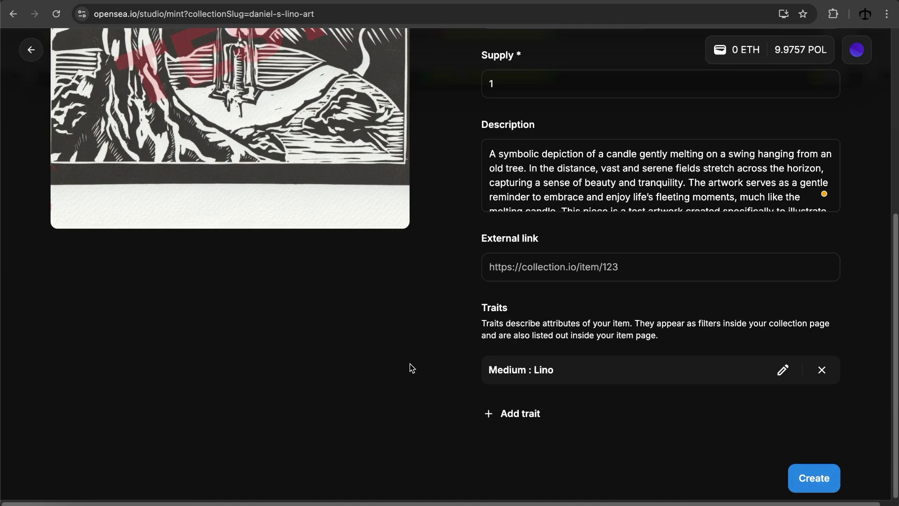
pyautogui.click(814, 478)
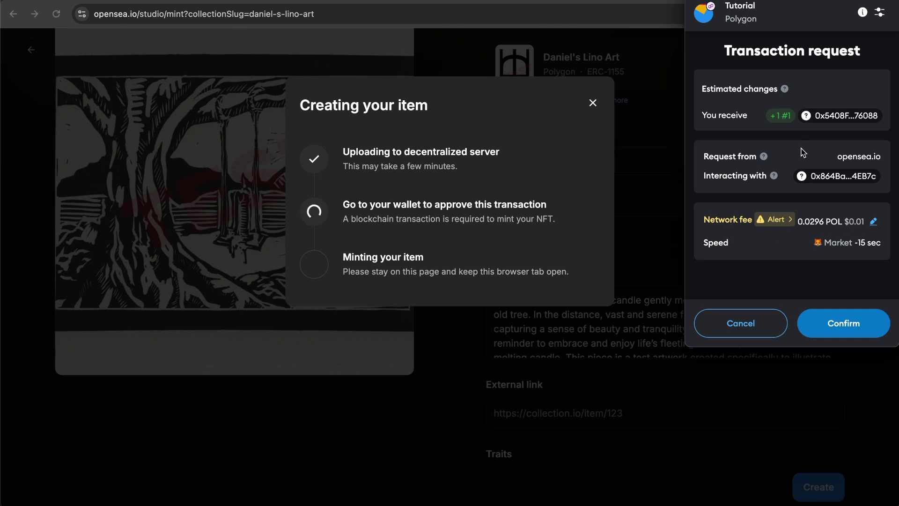
# Confirm the 0.0296 POL mint transaction in MetaMask.
pyautogui.click(863, 328)
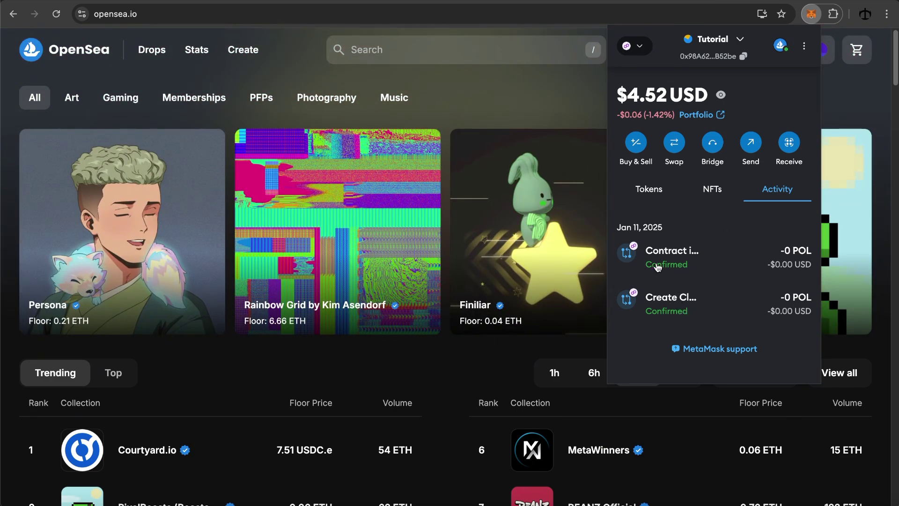
# Close the MetaMask activity panel and go to the profile's Collected list showing Enjoy Life.
pyautogui.click(556, 108)
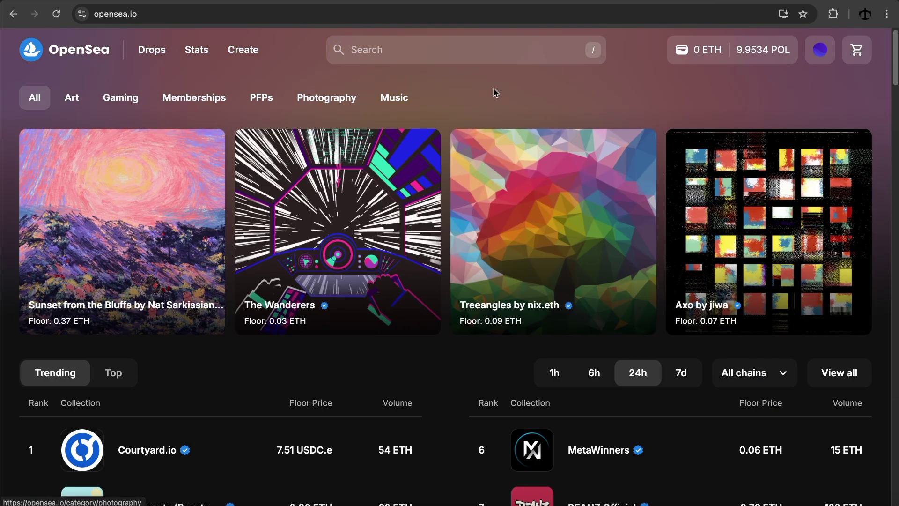
pyautogui.moveTo(826, 62)
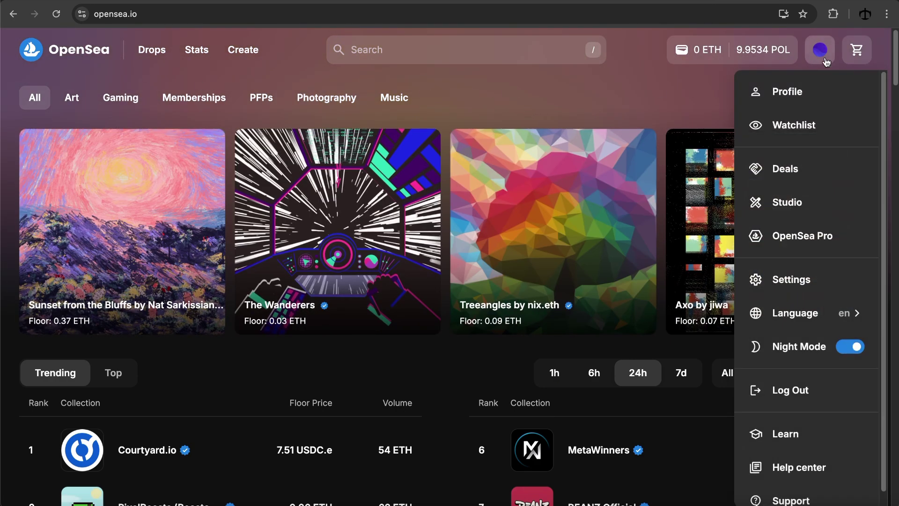
pyautogui.click(792, 91)
pyautogui.scroll(-4, 485, 300)
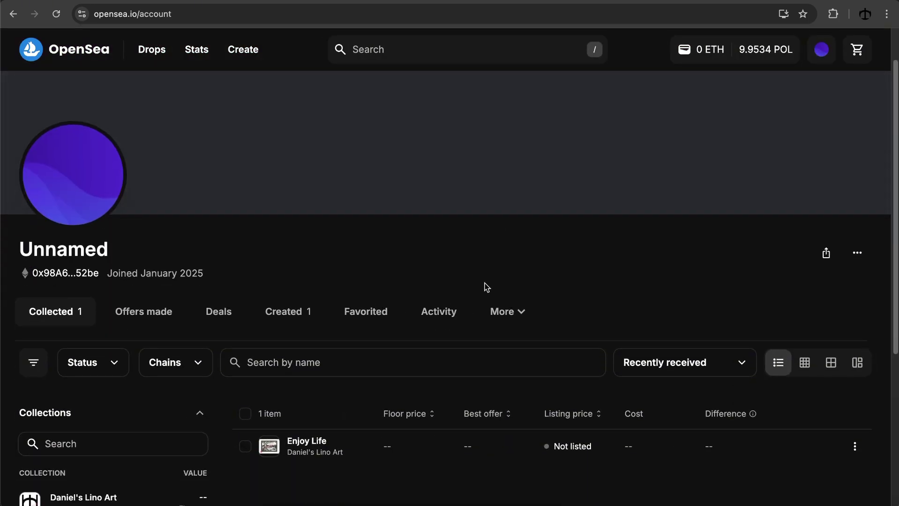
pyautogui.scroll(-1, 483, 279)
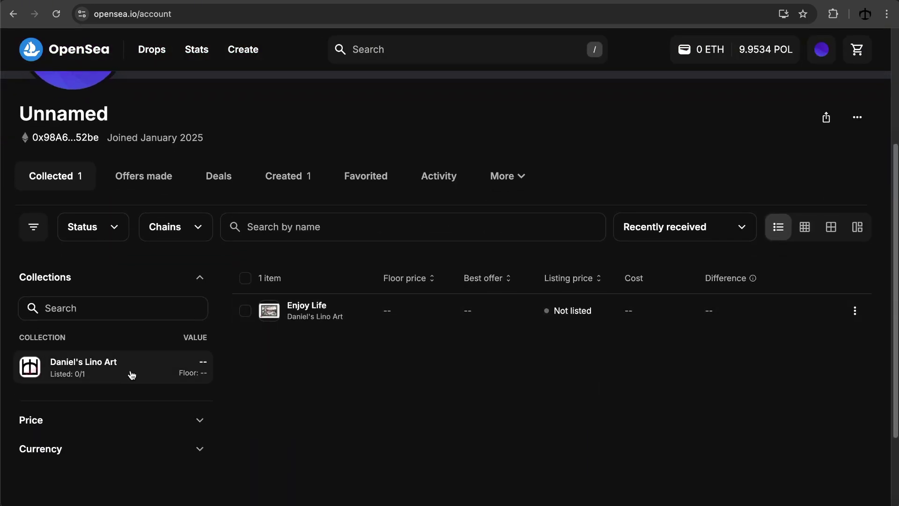
pyautogui.moveTo(287, 318)
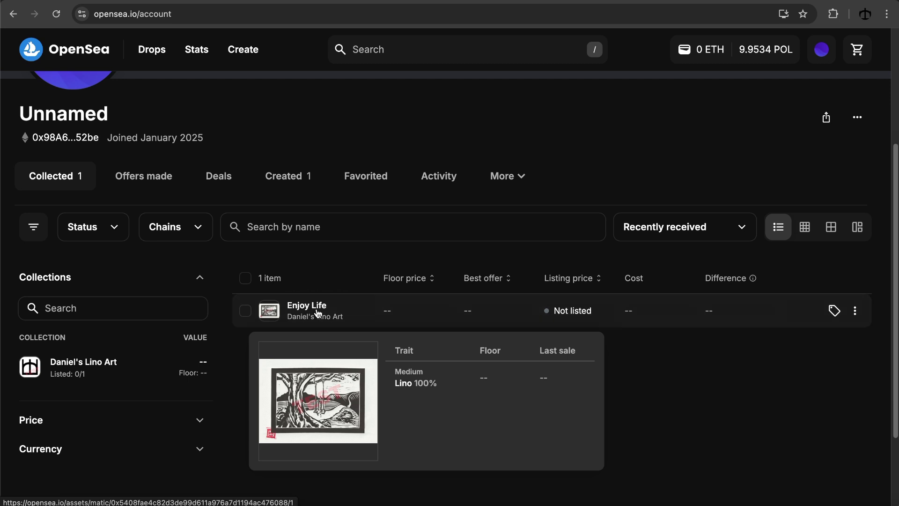
pyautogui.click(331, 322)
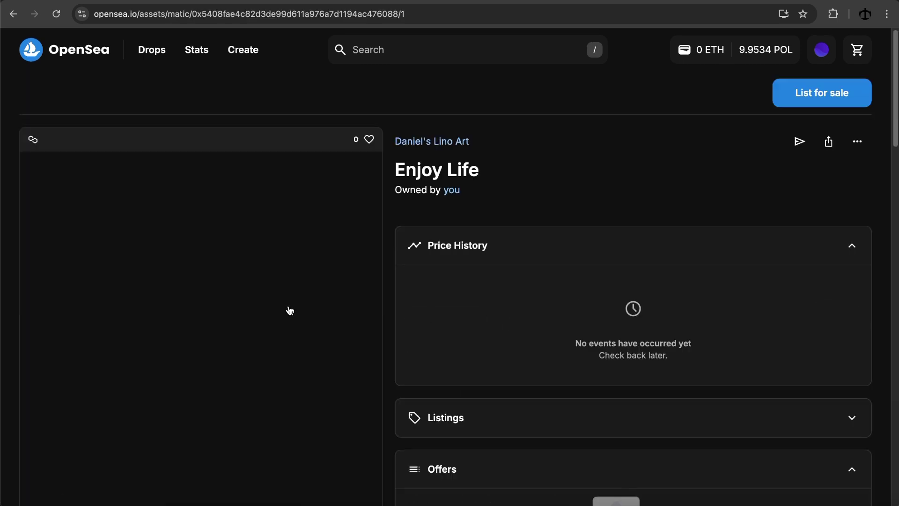
pyautogui.scroll(-8, 473, 222)
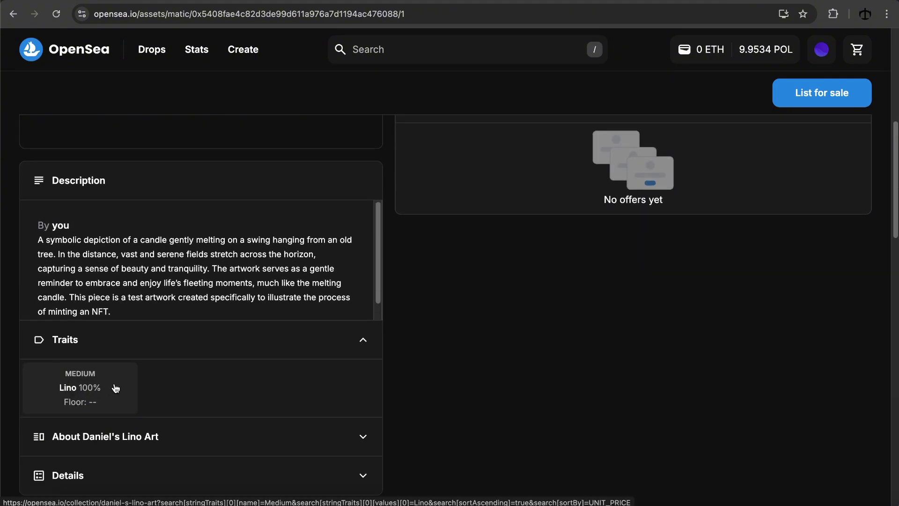
pyautogui.scroll(4, 122, 388)
pyautogui.scroll(5, 135, 385)
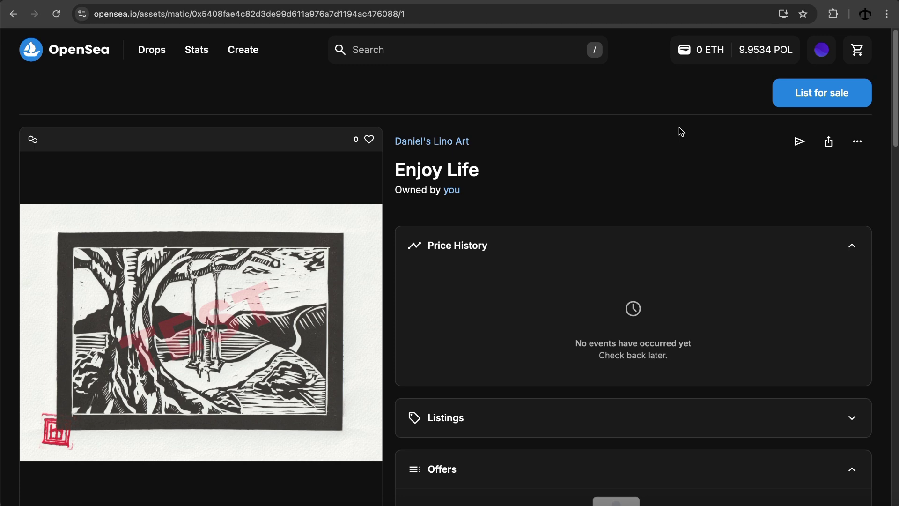
# From the profile's Created collections, open the Daniel's Lino Art collection page.
pyautogui.moveTo(821, 50)
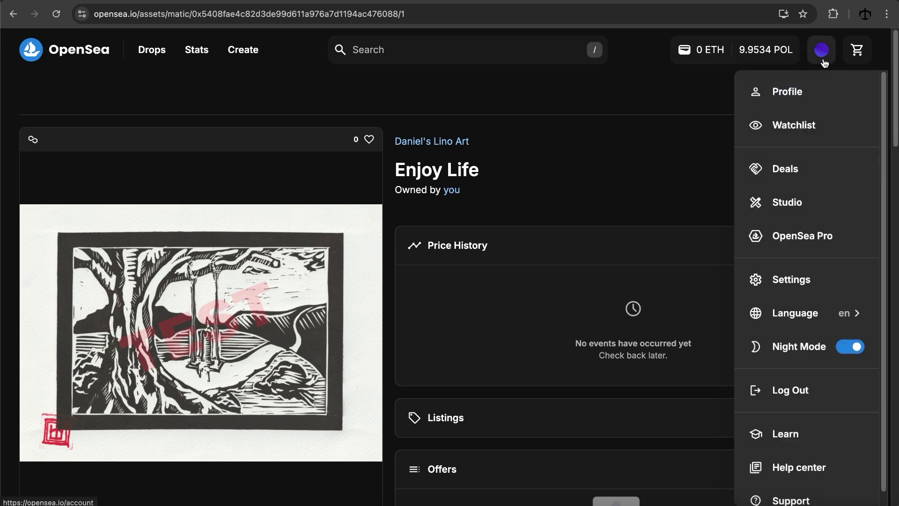
pyautogui.click(779, 96)
pyautogui.scroll(-1, 223, 264)
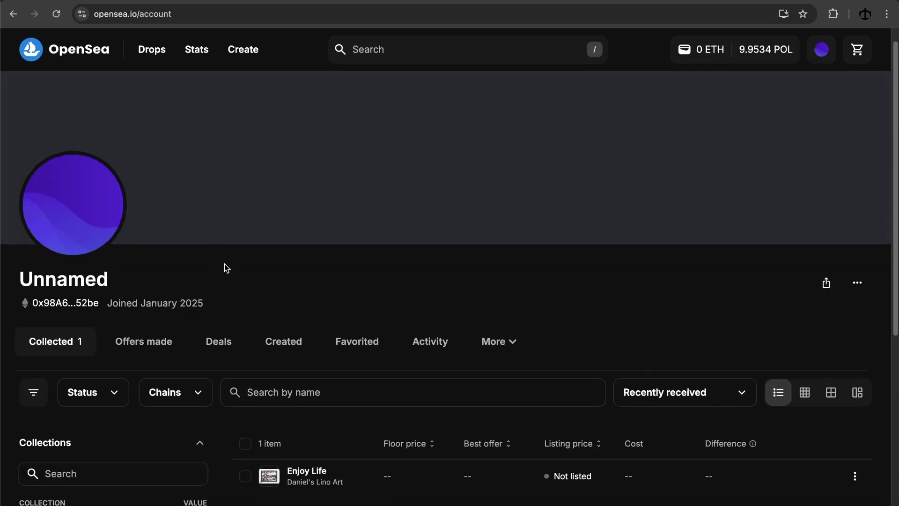
pyautogui.scroll(-3, 312, 287)
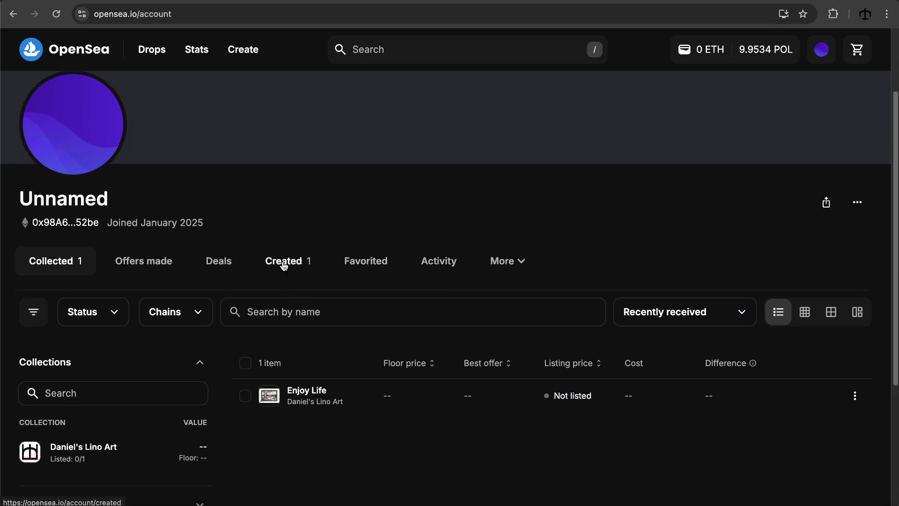
pyautogui.click(298, 266)
pyautogui.scroll(-7, 317, 287)
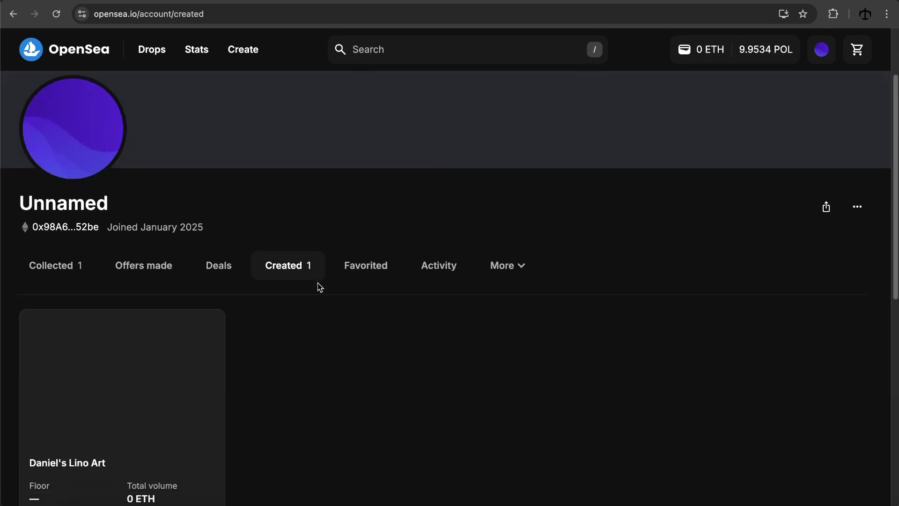
pyautogui.scroll(-1, 307, 305)
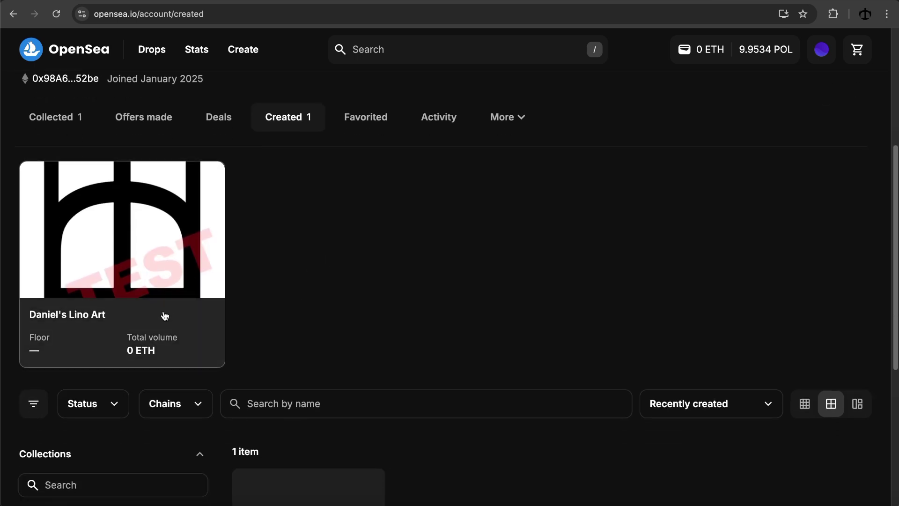
pyautogui.click(169, 316)
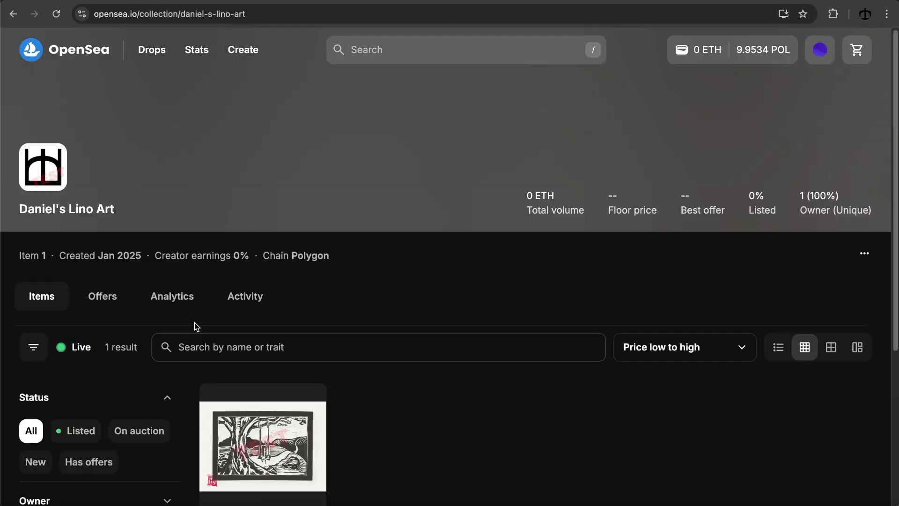
# Bring up the collection's ••• options menu.
pyautogui.scroll(-3, 366, 376)
pyautogui.scroll(4, 364, 374)
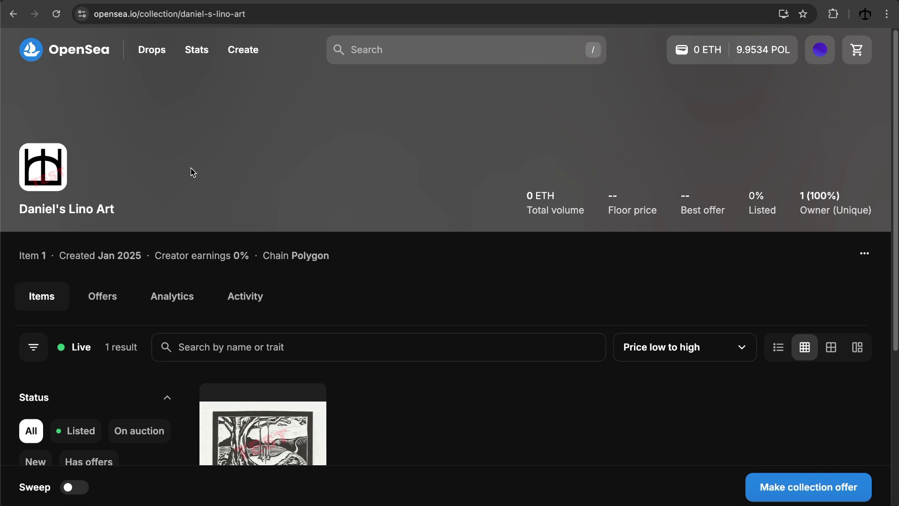
pyautogui.click(866, 256)
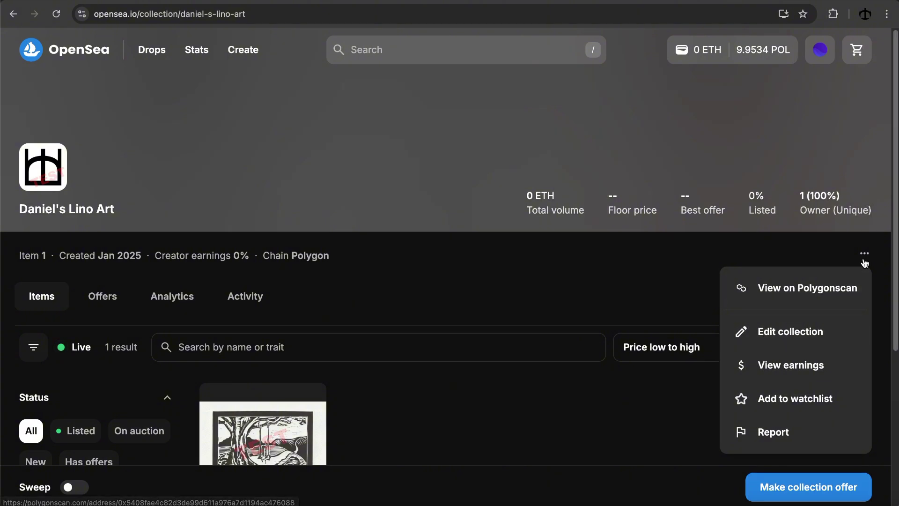
# Open Edit collection for Daniel's Lino Art and look through its Details form.
pyautogui.click(816, 329)
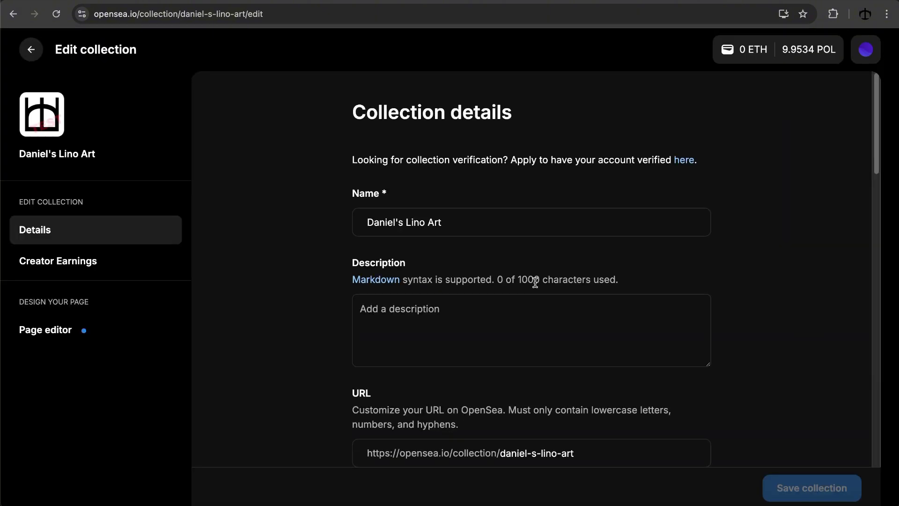
pyautogui.scroll(-2, 298, 280)
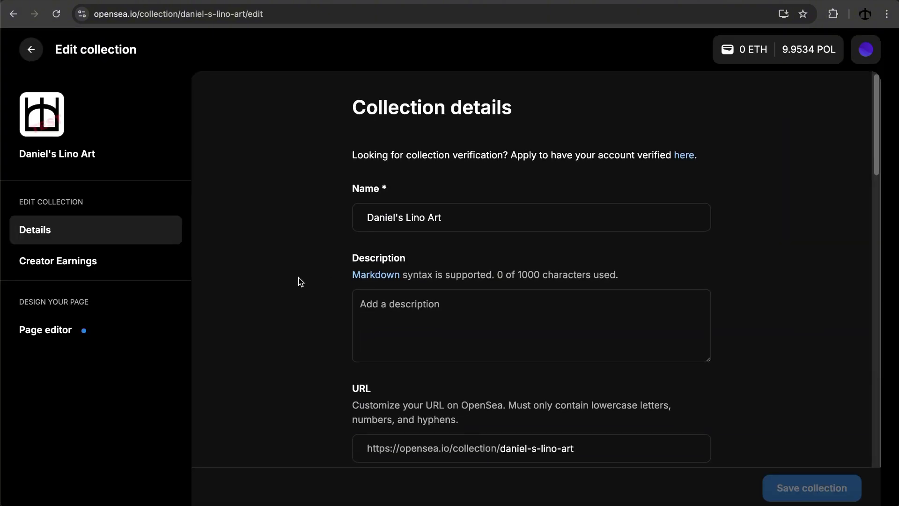
pyautogui.scroll(-2, 307, 262)
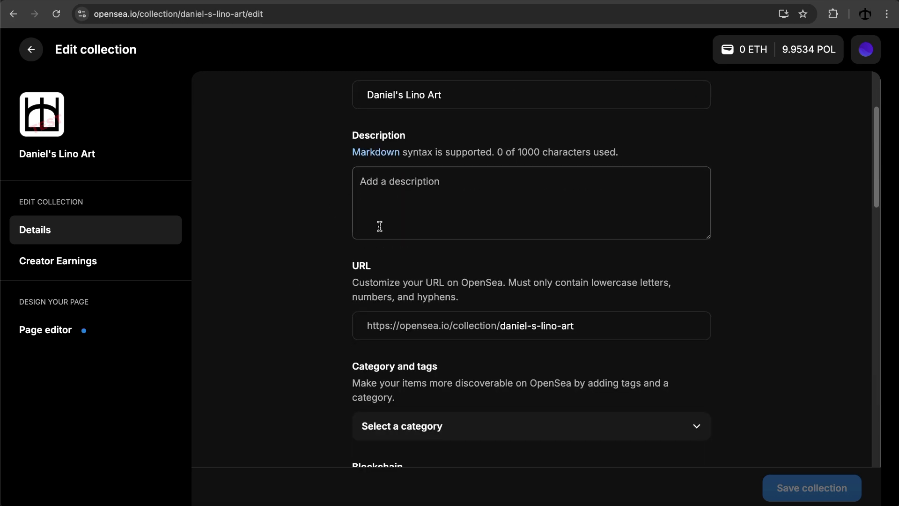
pyautogui.scroll(-2, 305, 215)
pyautogui.scroll(-5, 305, 215)
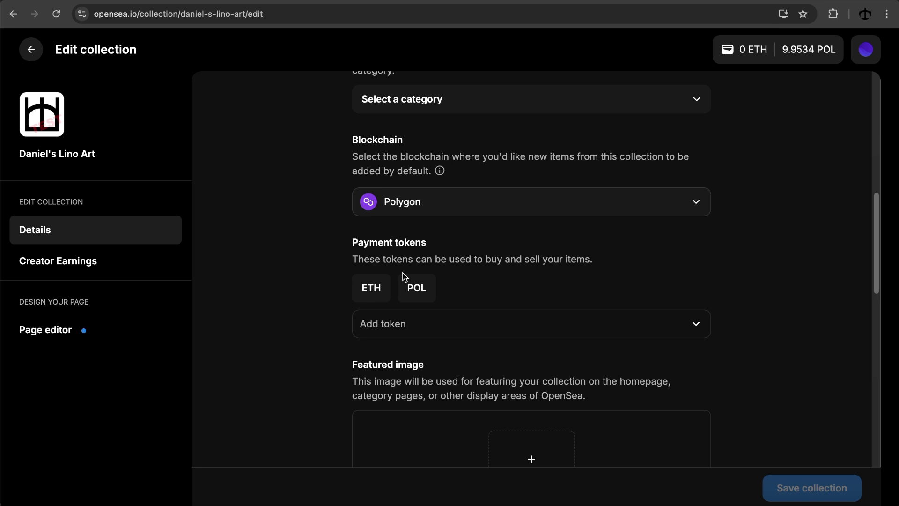
# Check the Creator Earnings settings, recheck Details, then return to Studio collections.
pyautogui.click(106, 267)
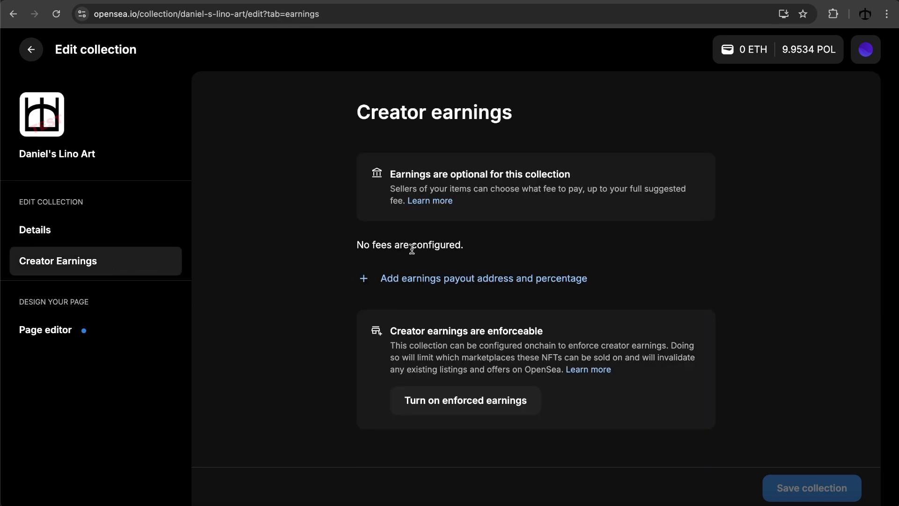
pyautogui.click(116, 232)
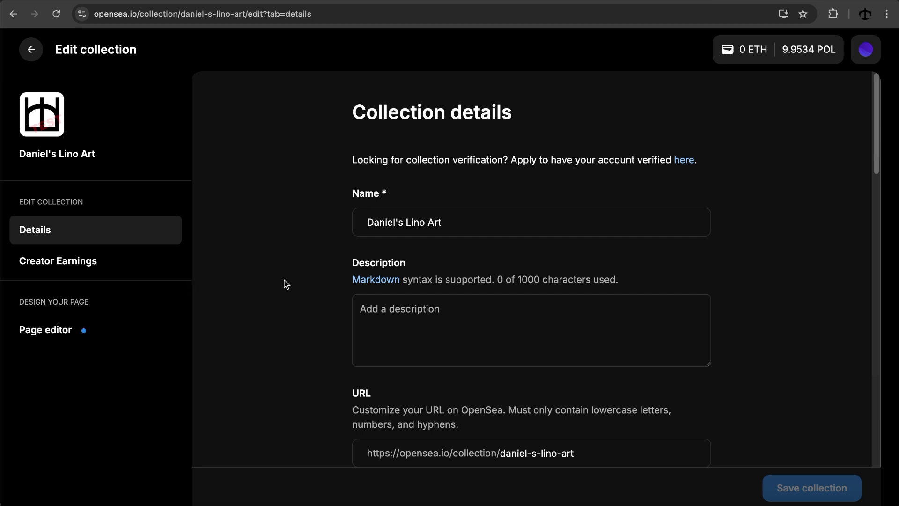
pyautogui.scroll(-6, 499, 322)
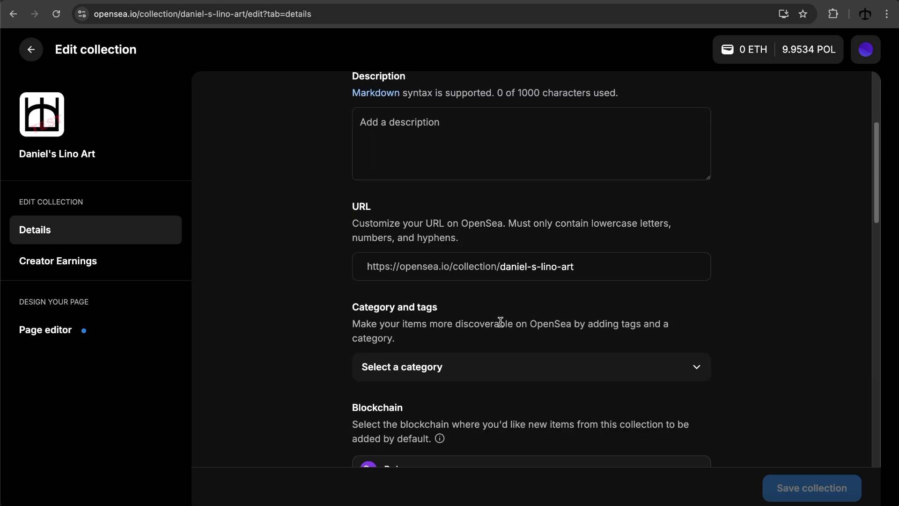
pyautogui.scroll(-8, 464, 311)
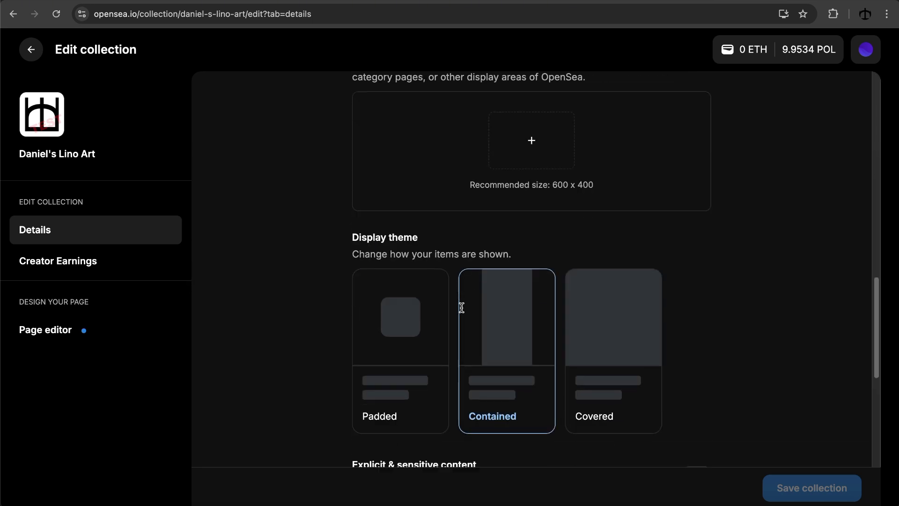
pyautogui.scroll(15, 290, 272)
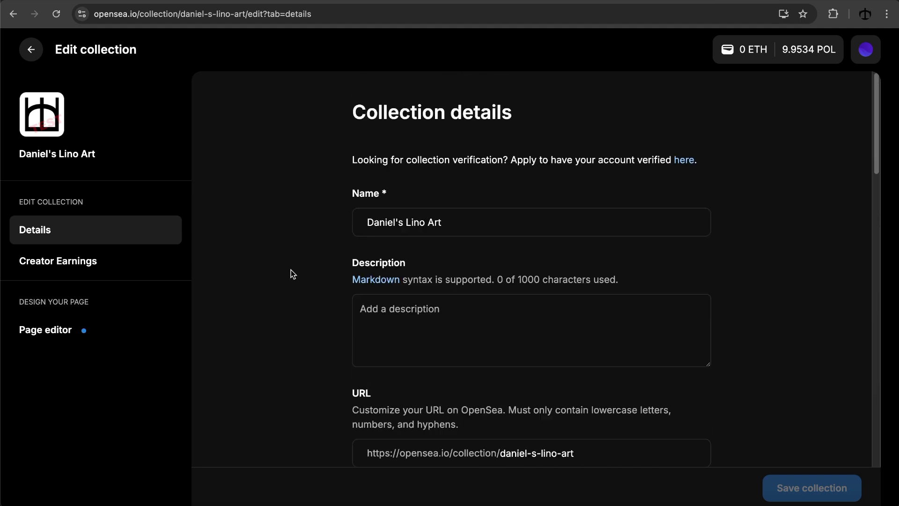
pyautogui.click(31, 49)
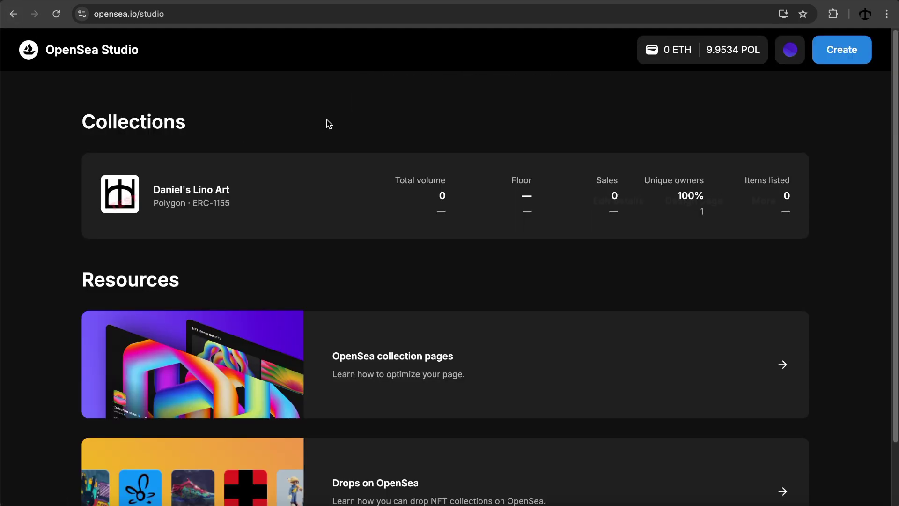
pyautogui.moveTo(301, 195)
# Go back to the profile and look over the collected, unlisted Enjoy Life item.
pyautogui.moveTo(796, 72)
pyautogui.click(772, 90)
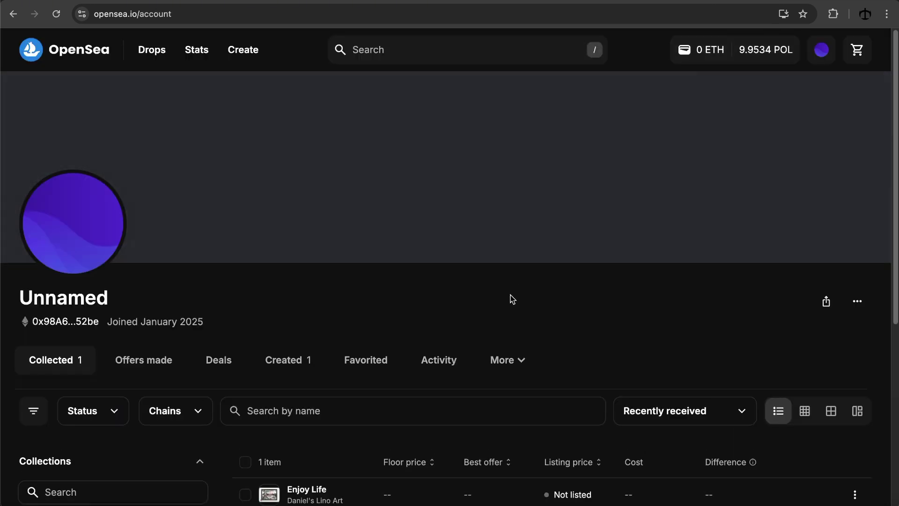
pyautogui.scroll(-2, 508, 299)
pyautogui.scroll(-1, 508, 297)
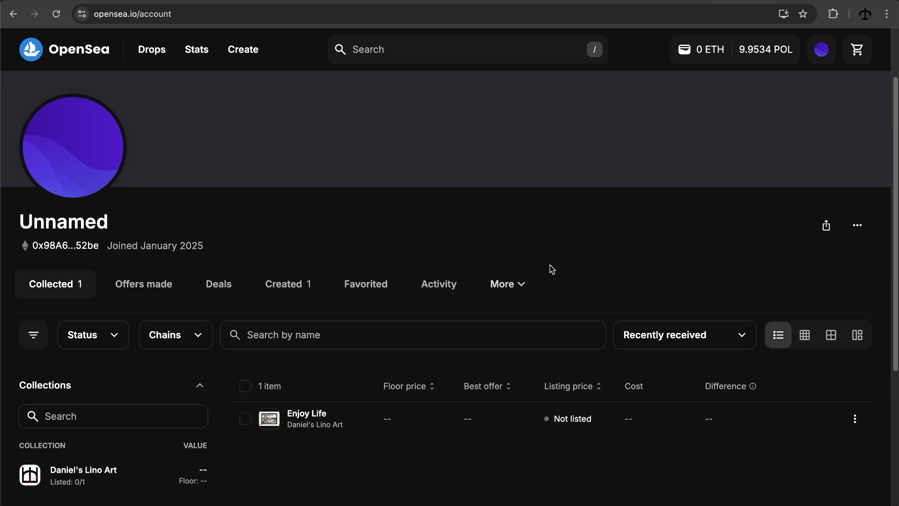
pyautogui.scroll(3, 571, 258)
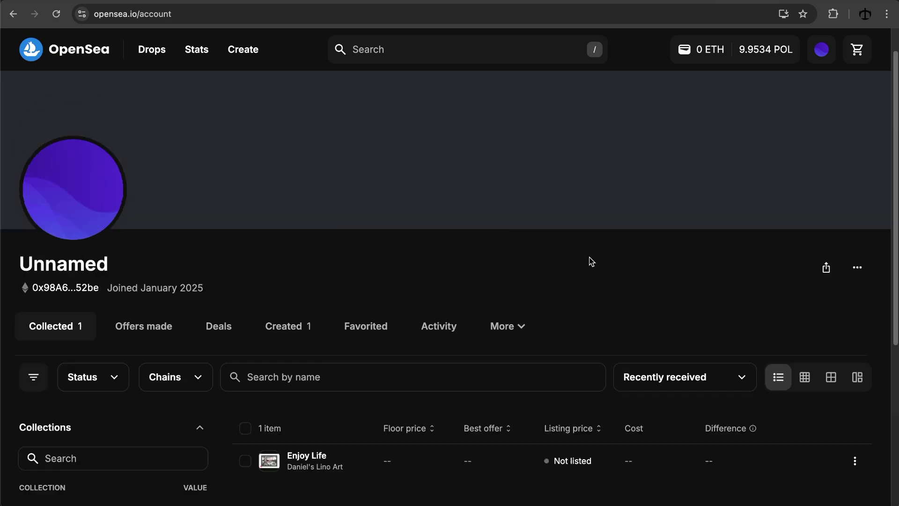